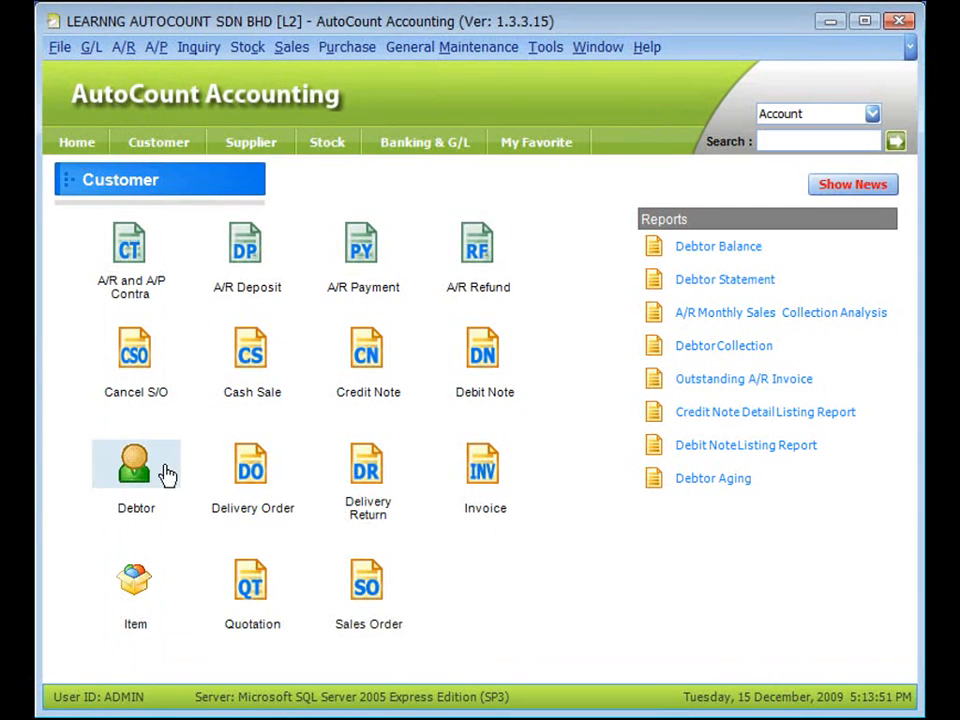
- Open the Debtor maintenance window and start a new debtor account
{"action": "left_click", "coordinate": [132, 504]}
{"action": "left_click", "coordinate": [136, 518]}
{"action": "left_click", "coordinate": [140, 478]}
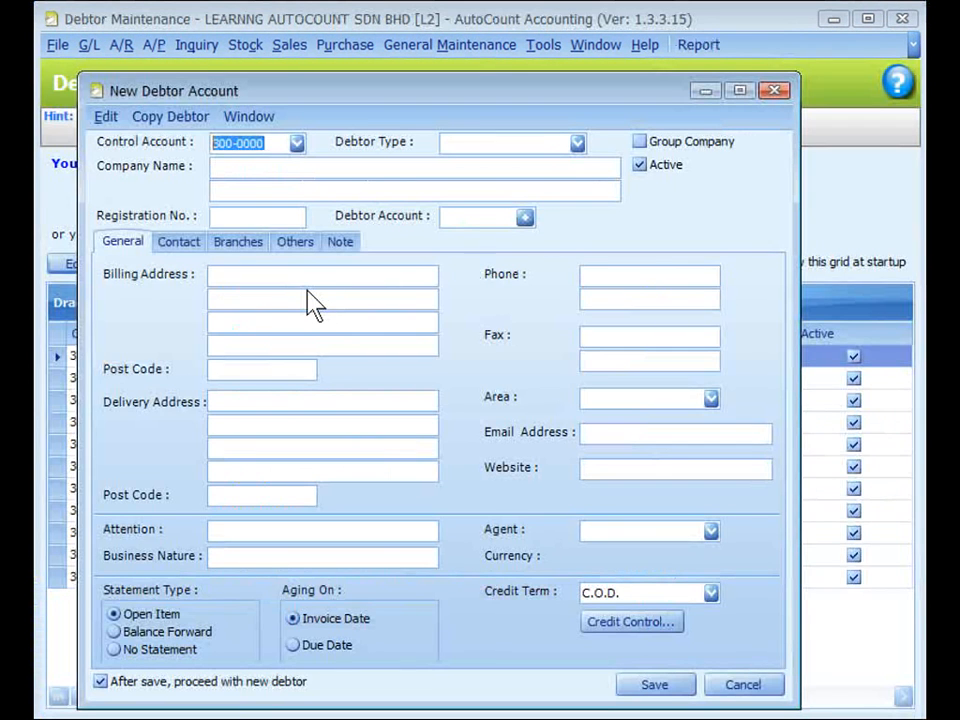
{"action": "left_click_drag", "start_coordinate": [318, 98], "coordinate": [328, 80]}
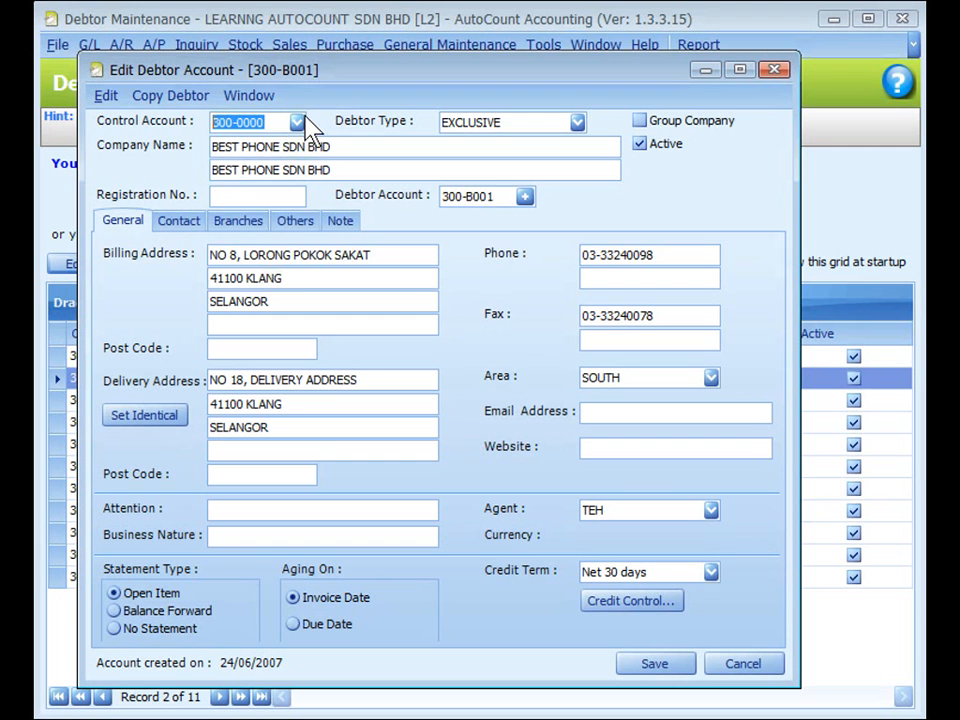
- Examine the Control Account and Debtor Type choices in the Best Phone Sdn Bhd debtor record
{"action": "left_click", "coordinate": [297, 122]}
{"action": "left_click", "coordinate": [297, 122]}
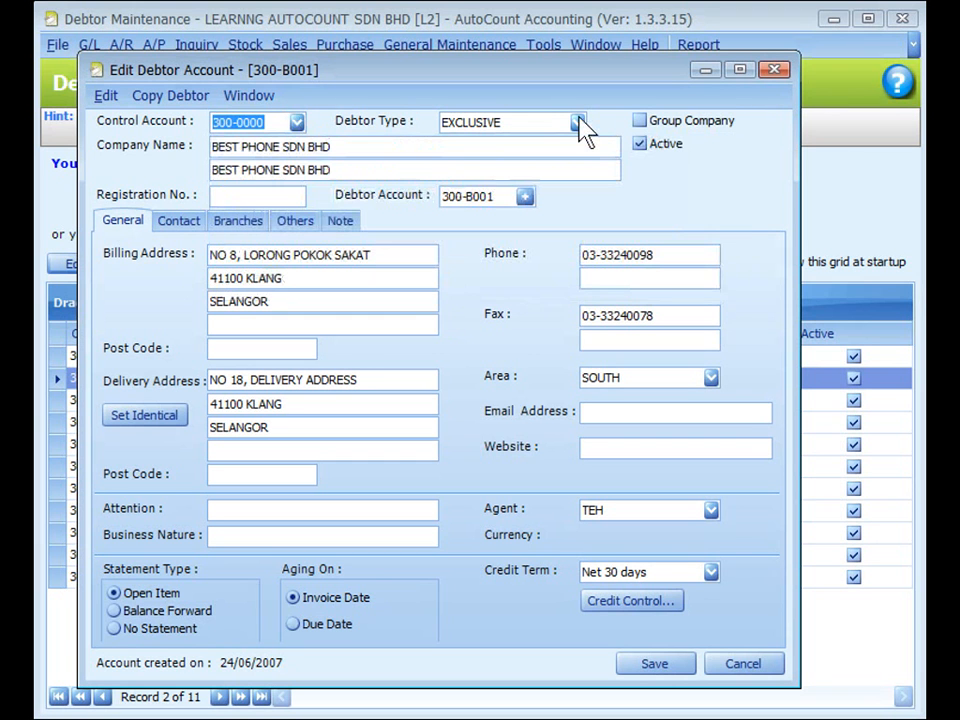
{"action": "left_click", "coordinate": [579, 121]}
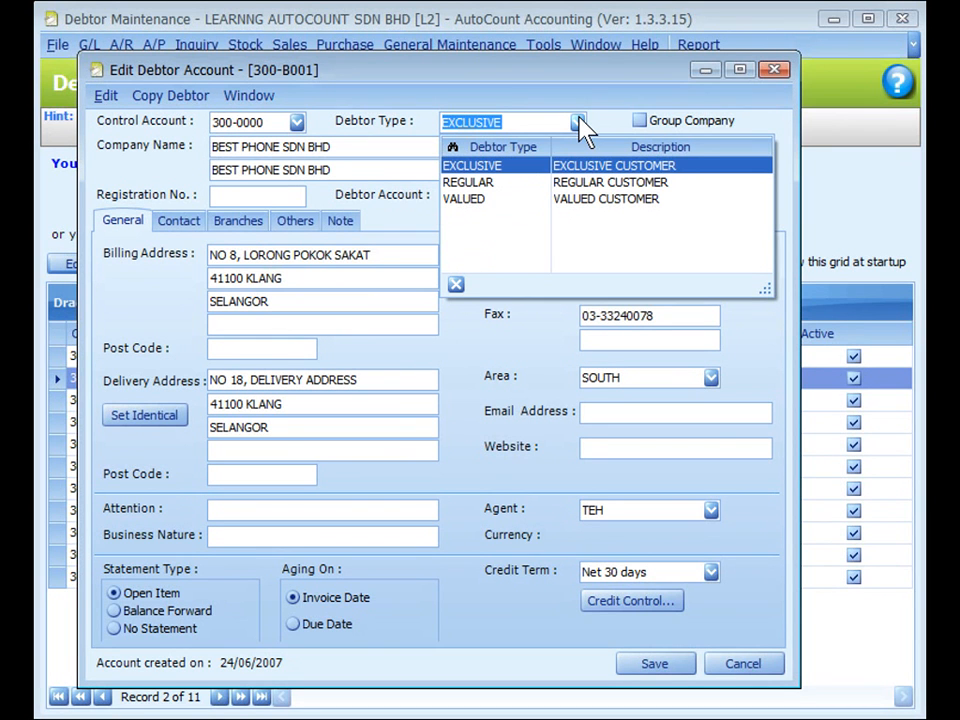
{"action": "left_click", "coordinate": [566, 90]}
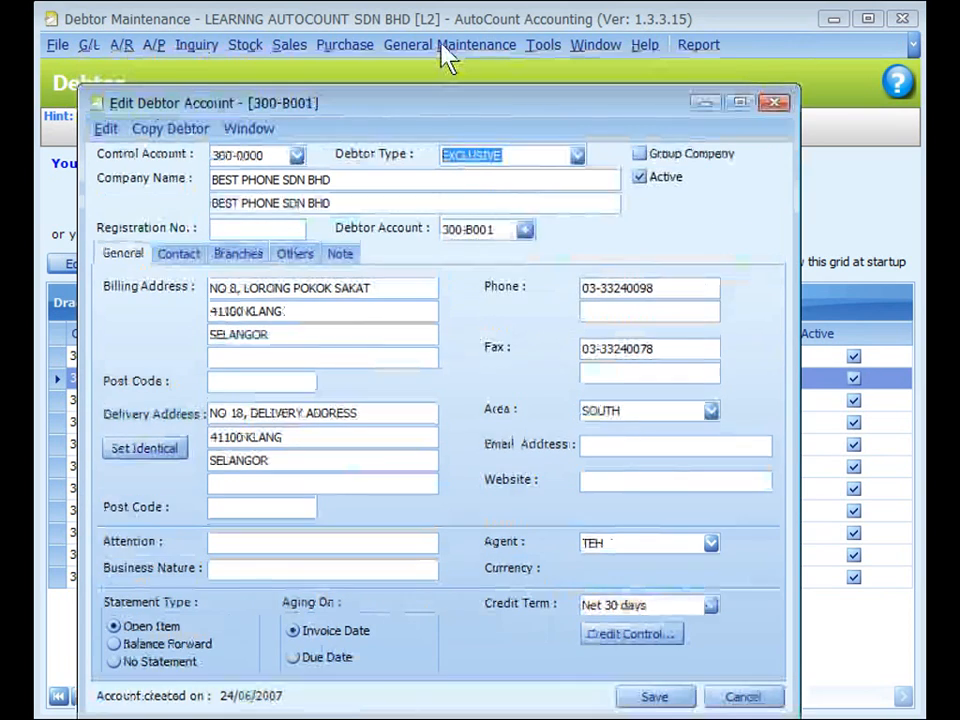
- Open Debtor Type Maintenance to see where debtor types are defined
{"action": "key", "text": "ctrl"}
{"action": "left_click", "coordinate": [441, 46]}
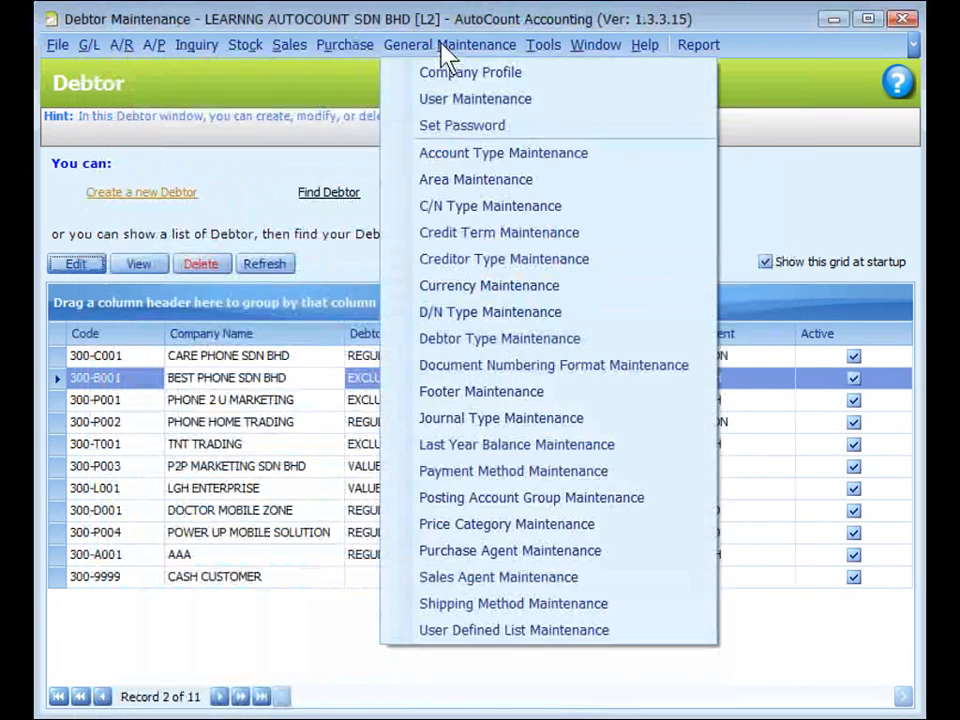
{"action": "left_click", "coordinate": [498, 343]}
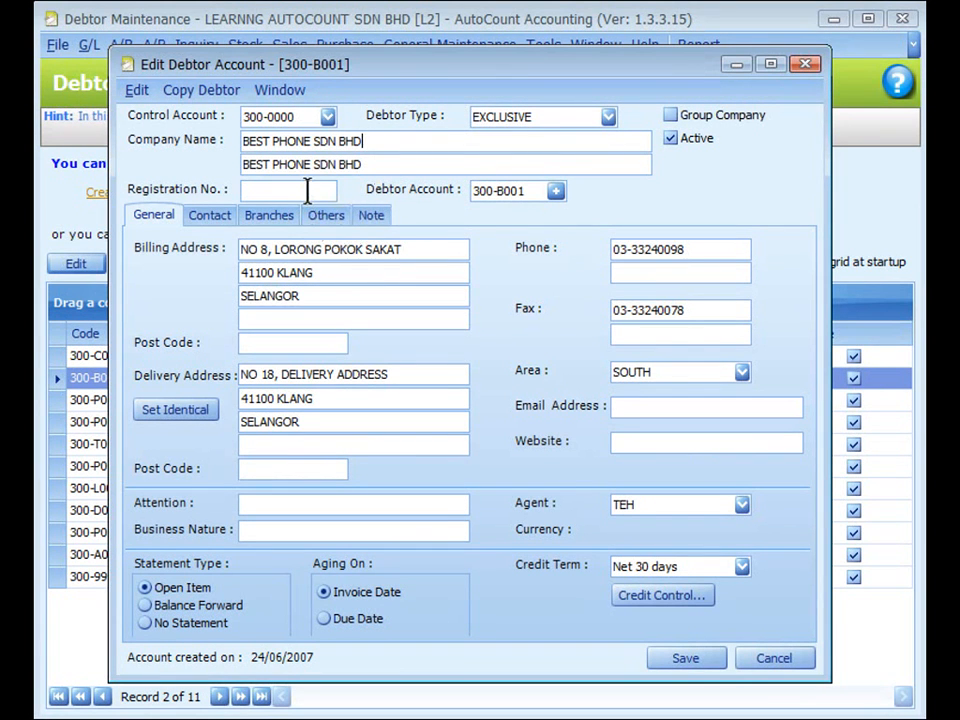
- Inspect the debtor account code field and open the Account Code Format settings in the program options
{"action": "left_click", "coordinate": [529, 193]}
{"action": "left_click", "coordinate": [556, 192]}
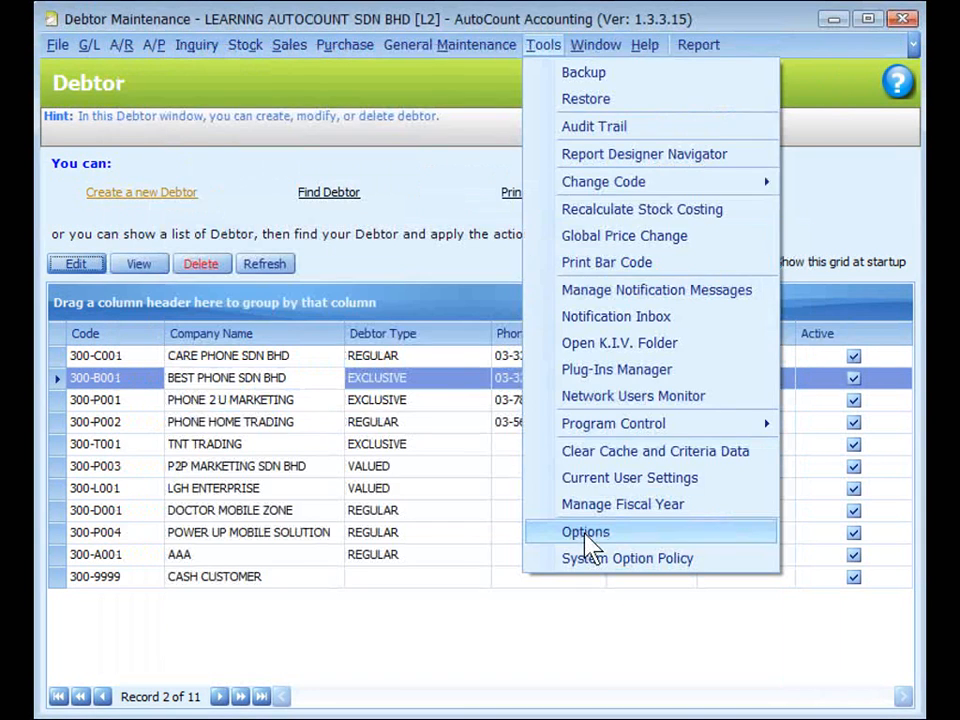
{"action": "left_click", "coordinate": [586, 535]}
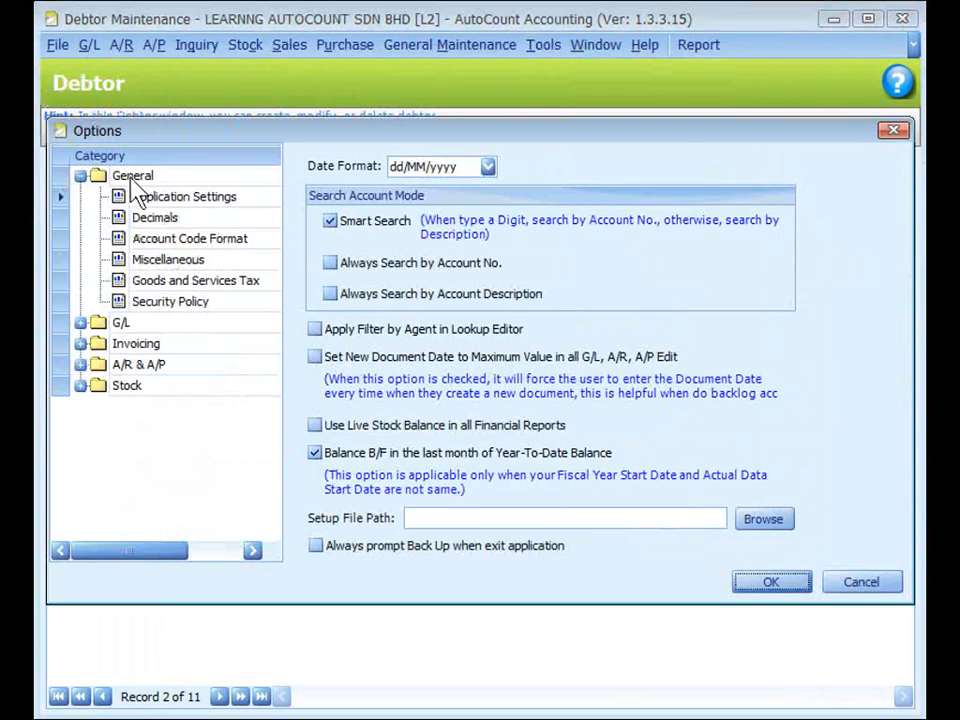
{"action": "left_click", "coordinate": [165, 240]}
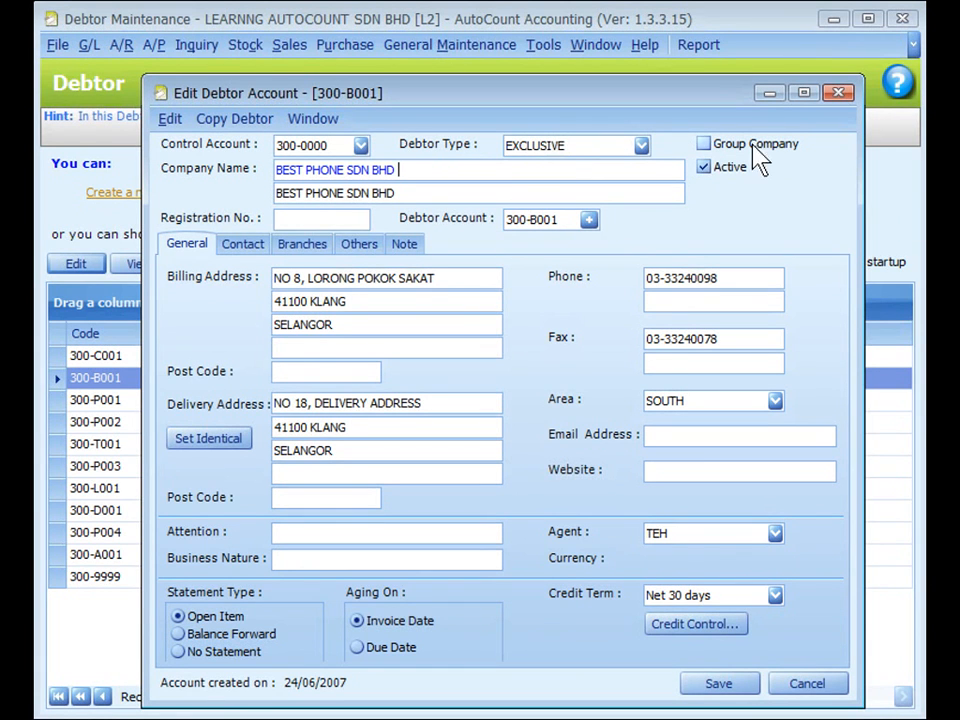
- Examine the debtor's address details and Area choices, and open Area Maintenance
{"action": "mouse_move", "coordinate": [757, 160]}
{"action": "left_click", "coordinate": [186, 250]}
{"action": "left_click", "coordinate": [404, 448]}
{"action": "left_click", "coordinate": [749, 400]}
{"action": "left_click", "coordinate": [775, 402]}
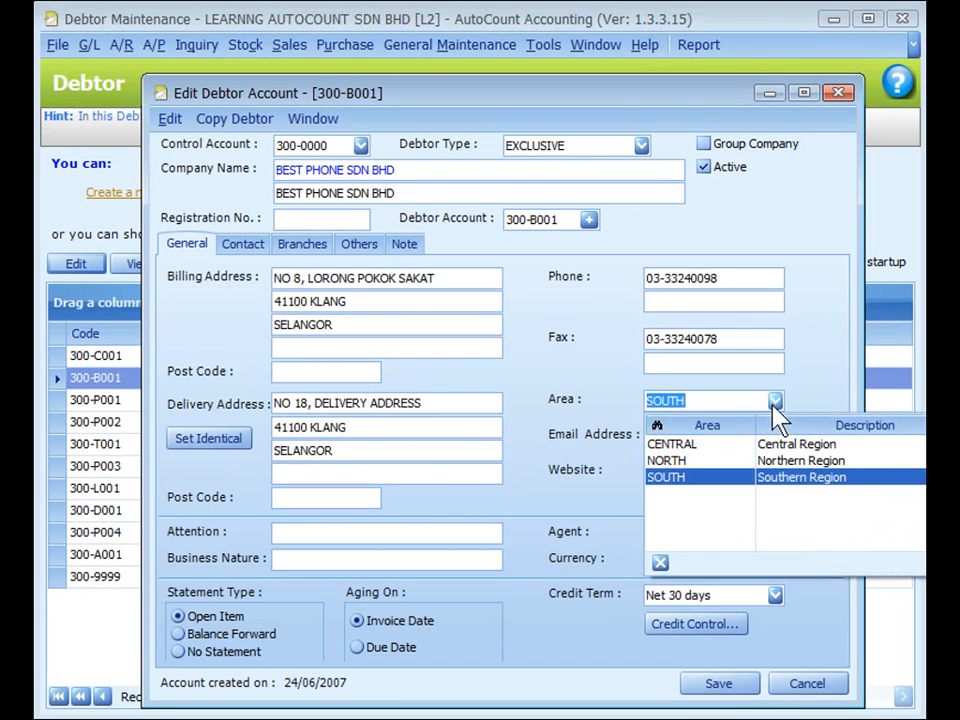
{"action": "left_click", "coordinate": [449, 44]}
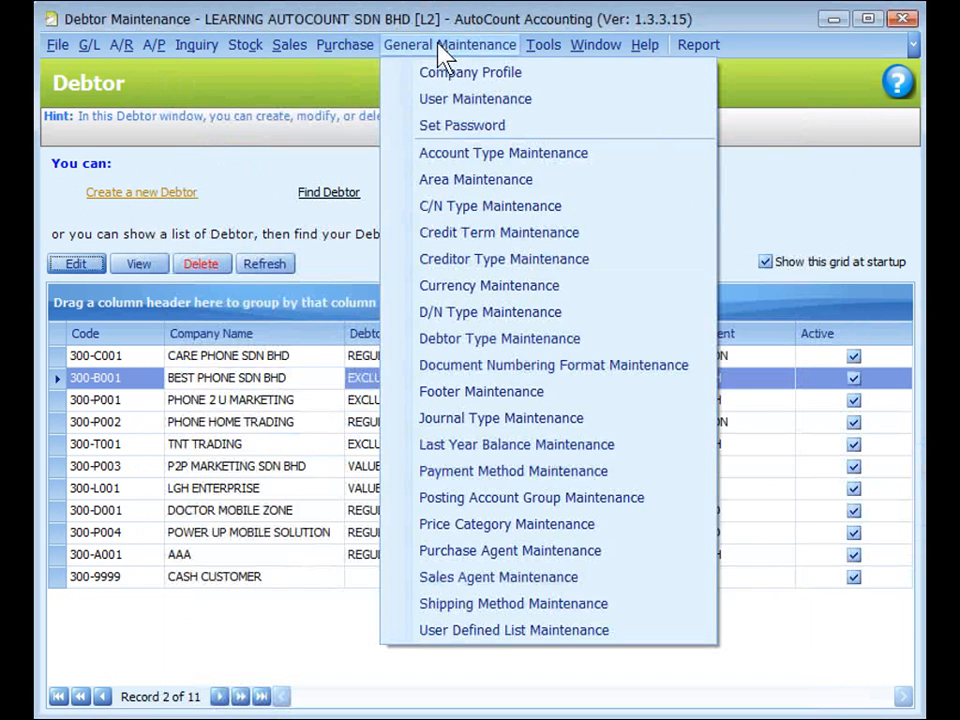
{"action": "left_click", "coordinate": [483, 189]}
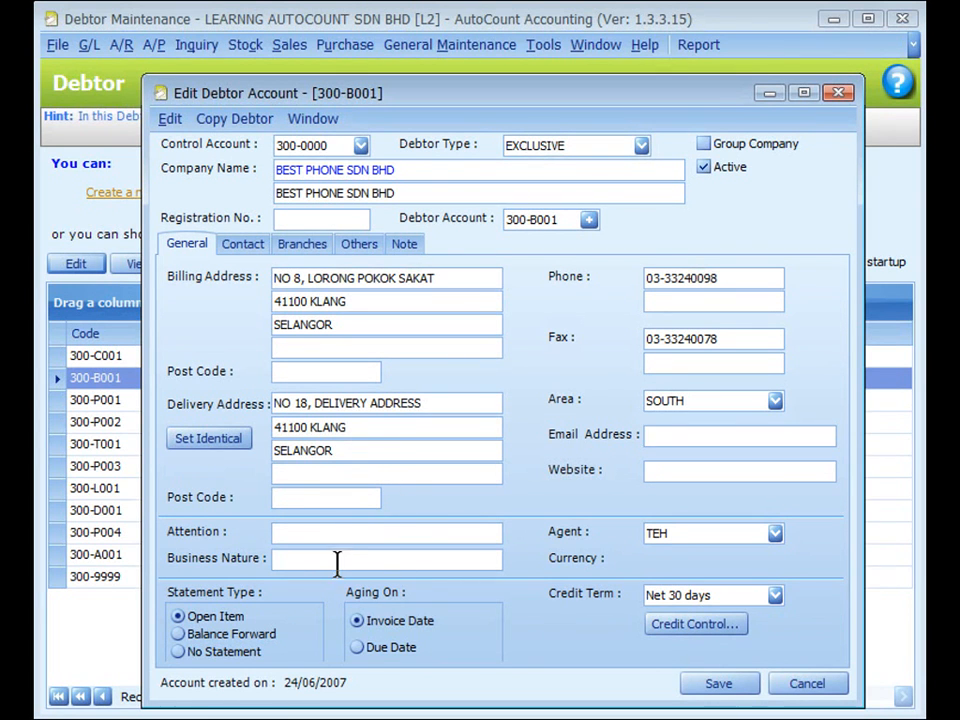
- Examine the sales agent choices for the debtor and look up the available general maintenance functions
{"action": "left_click", "coordinate": [775, 534]}
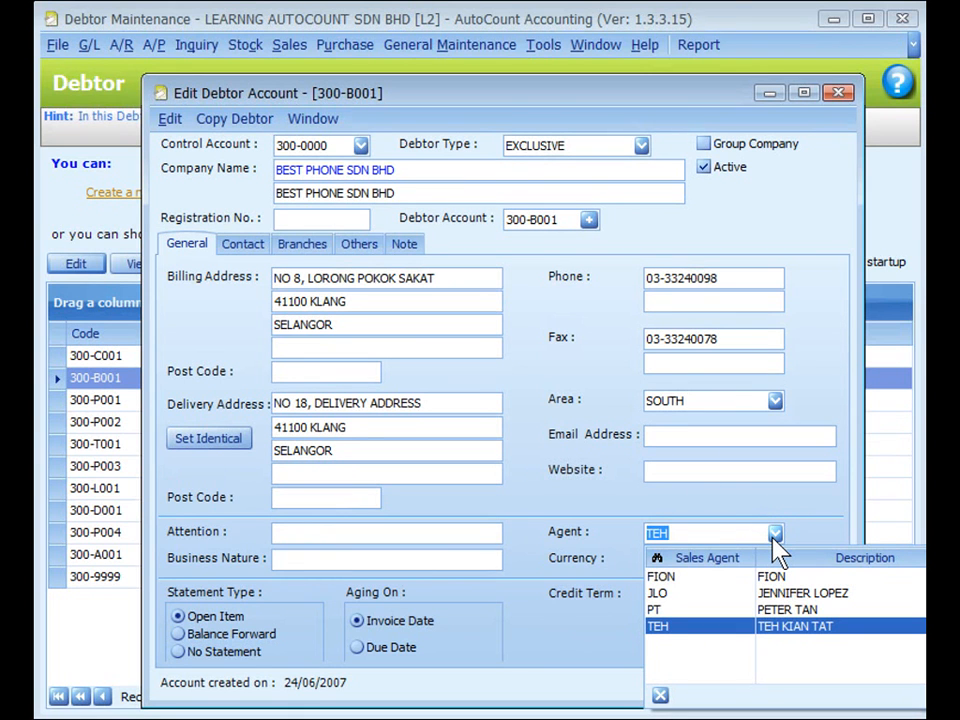
{"action": "left_click", "coordinate": [806, 536]}
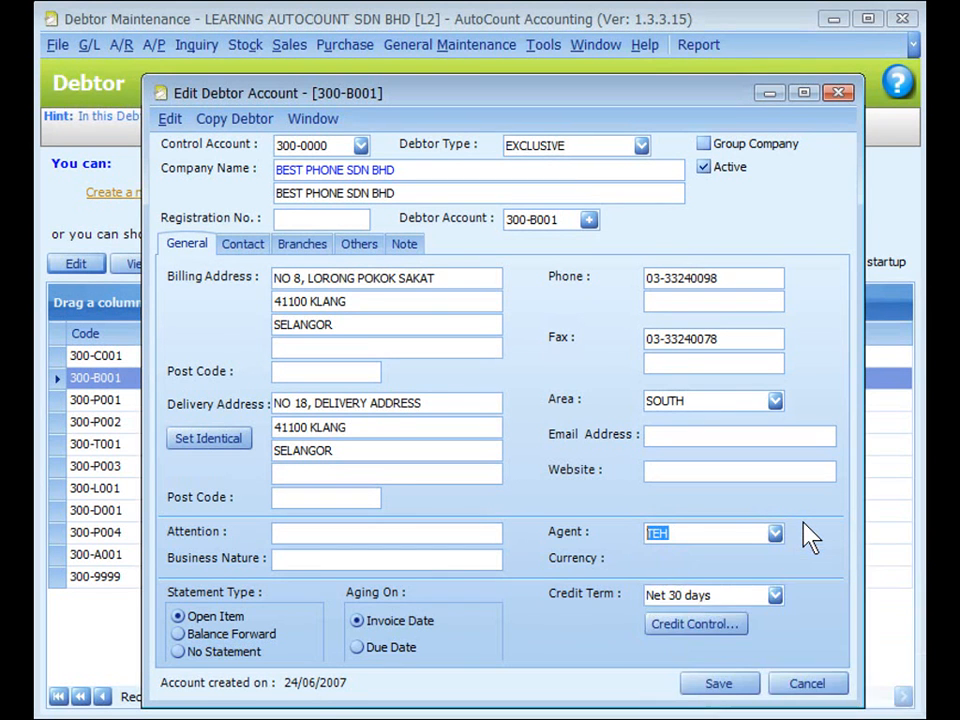
{"action": "left_click", "coordinate": [481, 48]}
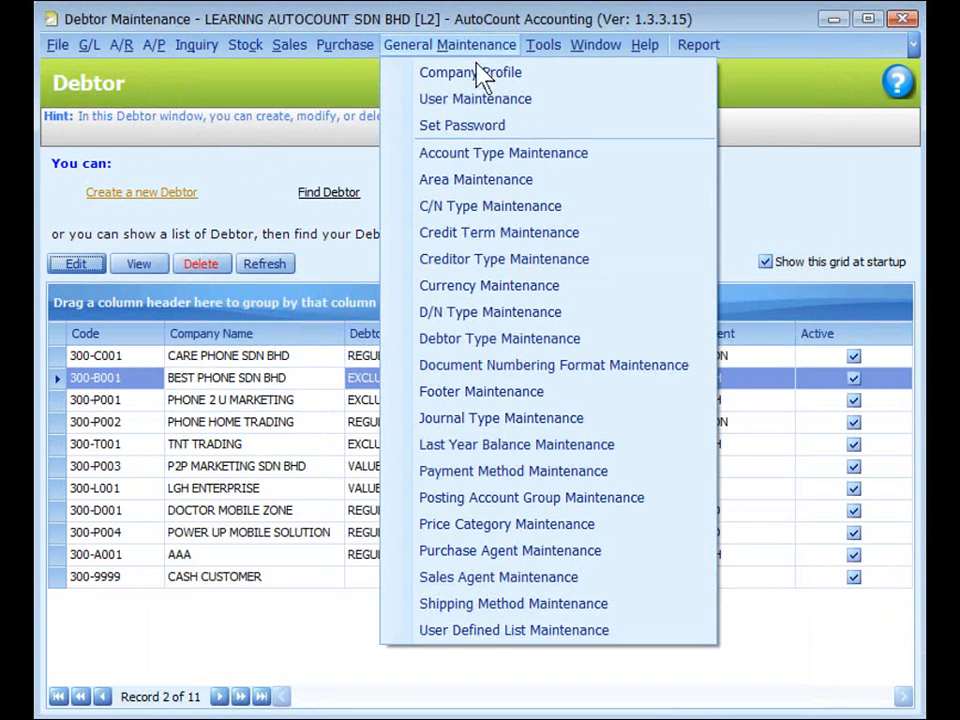
{"action": "left_click", "coordinate": [486, 207]}
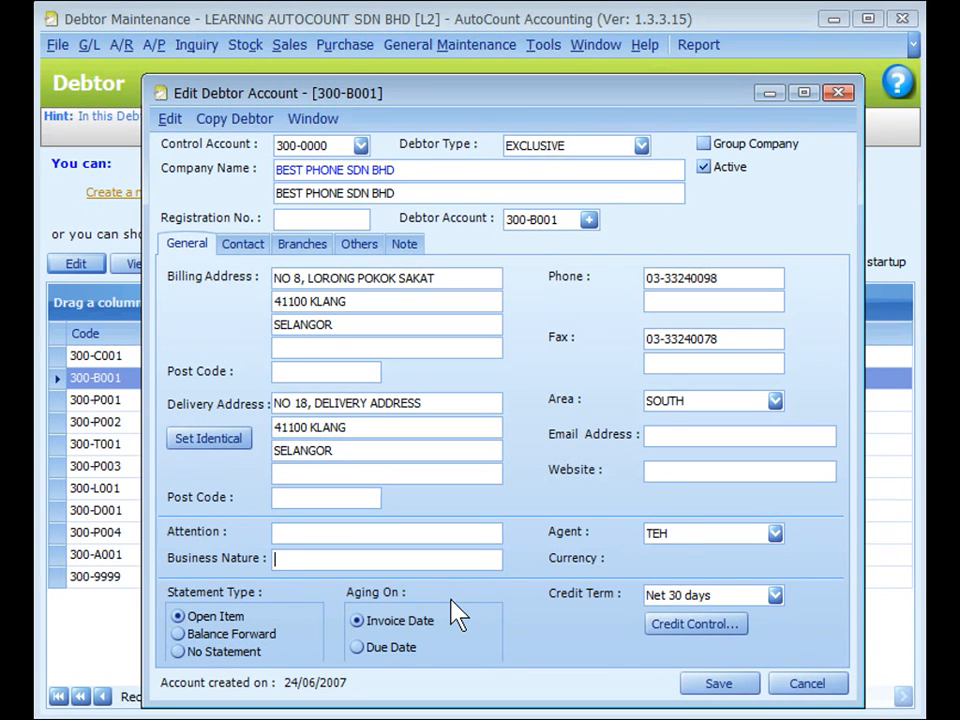
- Check the debtor's Credit Term choices and open Credit Term Maintenance
{"action": "left_click", "coordinate": [617, 612]}
{"action": "left_click", "coordinate": [776, 596]}
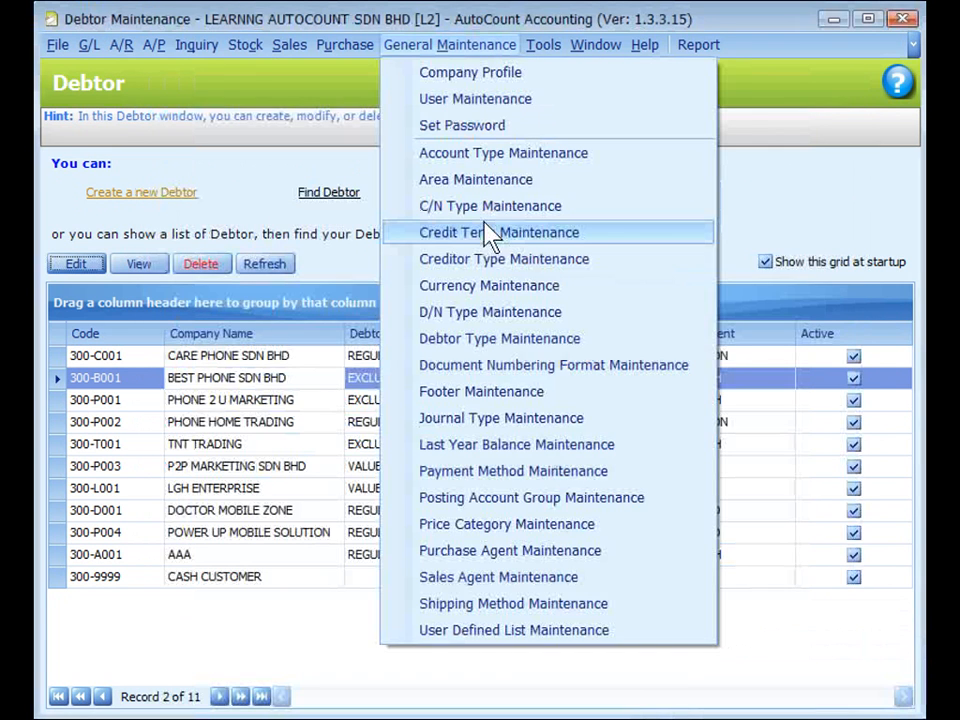
{"action": "left_click", "coordinate": [490, 236]}
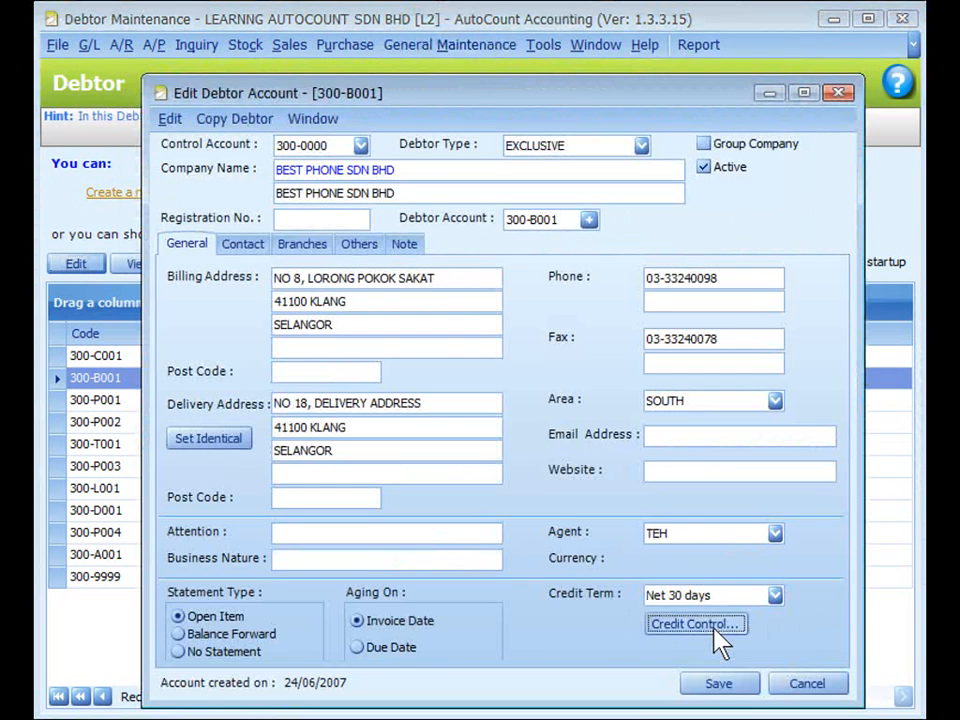
- Open the debtor's credit control settings and examine the credit limit, overdue limit and Credit Control scope choices
{"action": "left_click", "coordinate": [715, 628]}
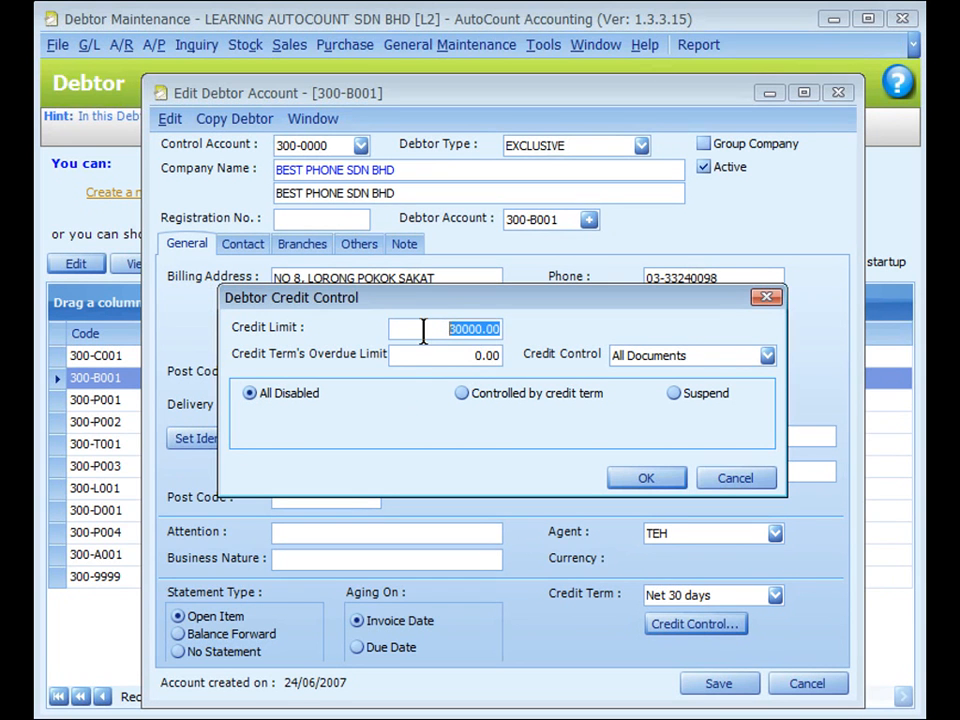
{"action": "left_click", "coordinate": [411, 358]}
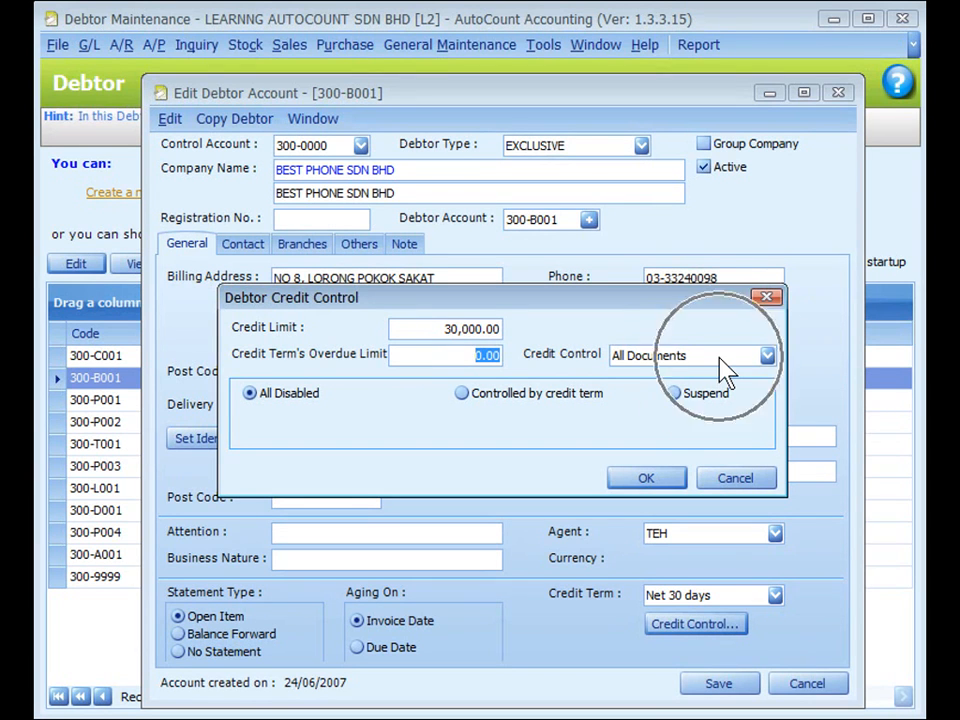
{"action": "left_click", "coordinate": [767, 356]}
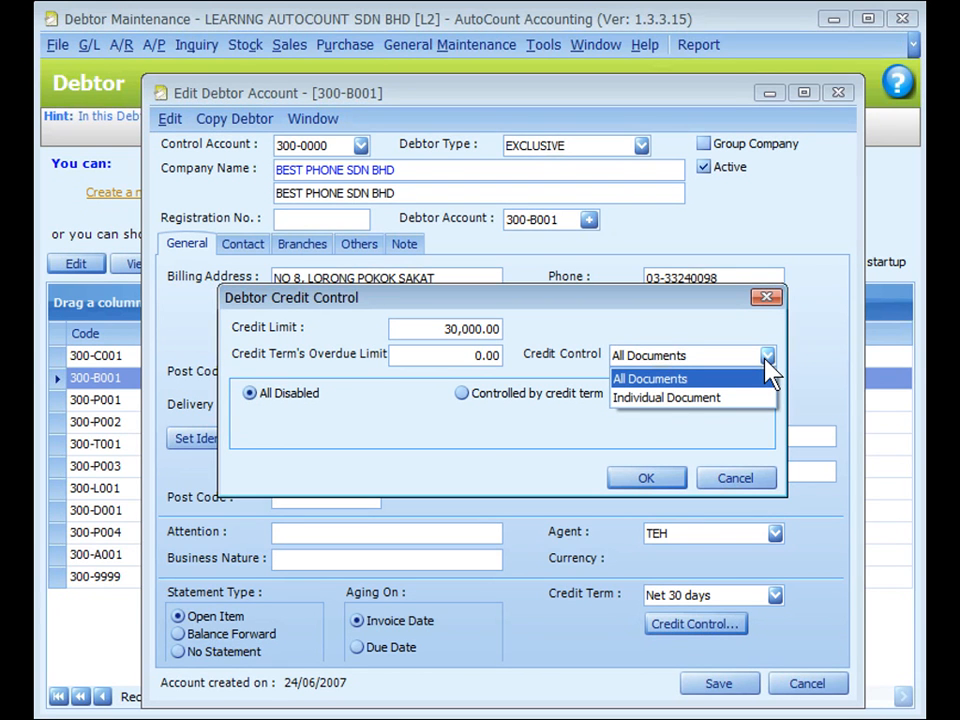
{"action": "left_click", "coordinate": [765, 360]}
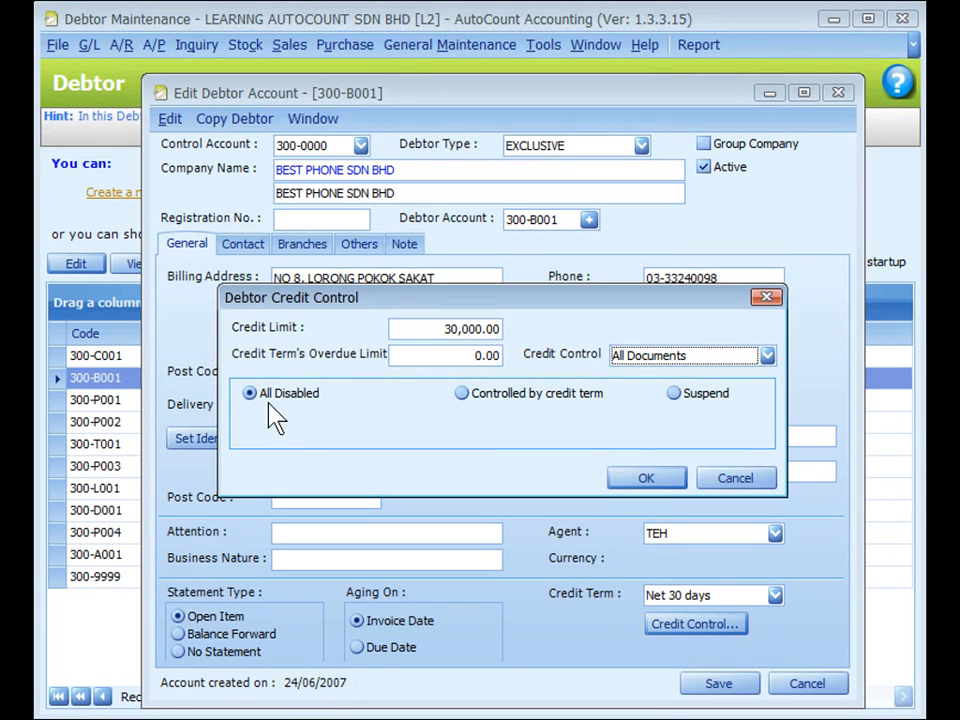
- Switch the debtor to Controlled by credit term and examine the actions for exceeding the credit limit and the overdue limit
{"action": "left_click", "coordinate": [462, 395]}
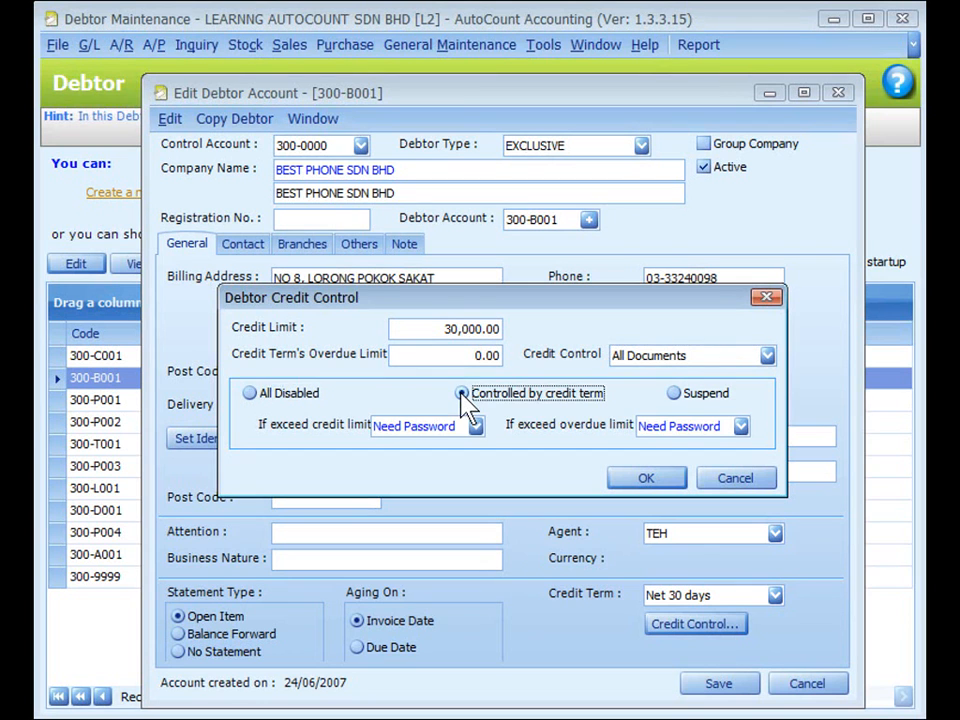
{"action": "left_click", "coordinate": [439, 425]}
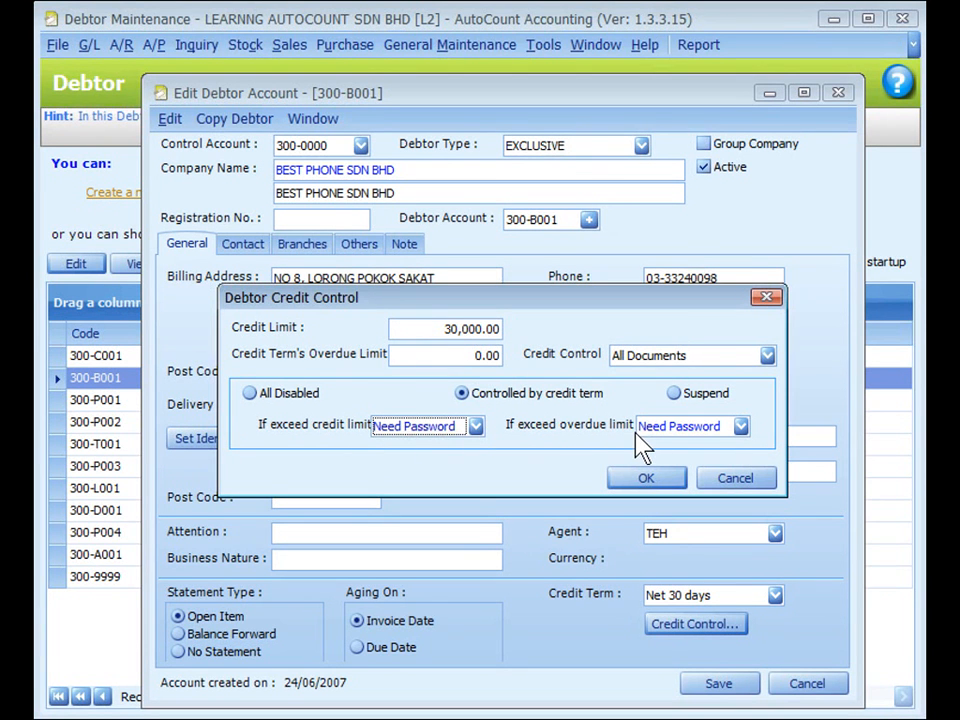
{"action": "left_click", "coordinate": [475, 427]}
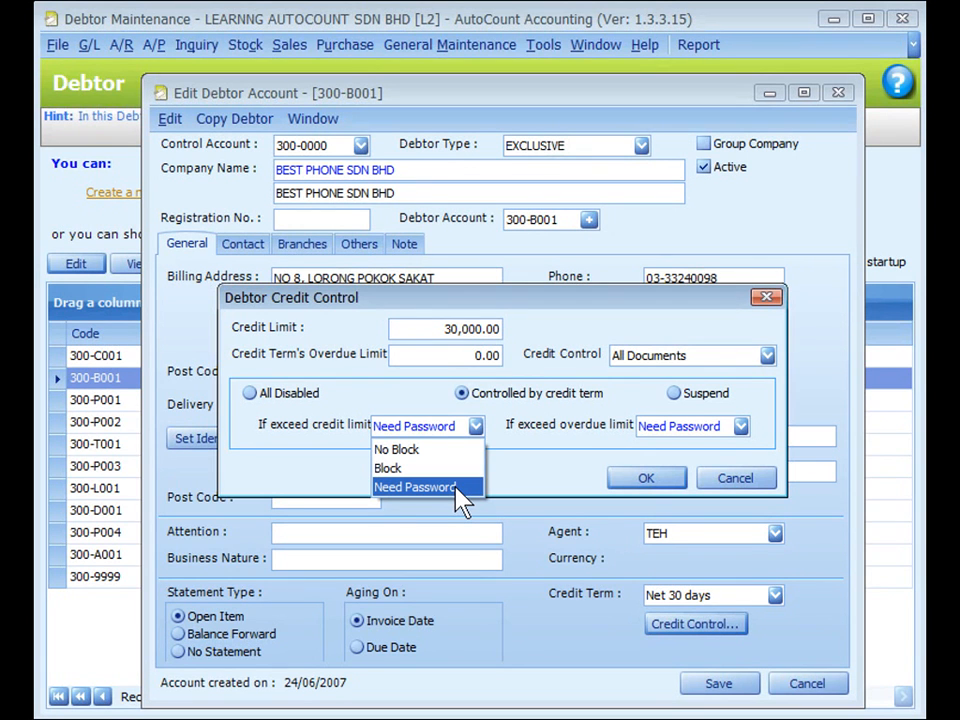
{"action": "left_click", "coordinate": [497, 455]}
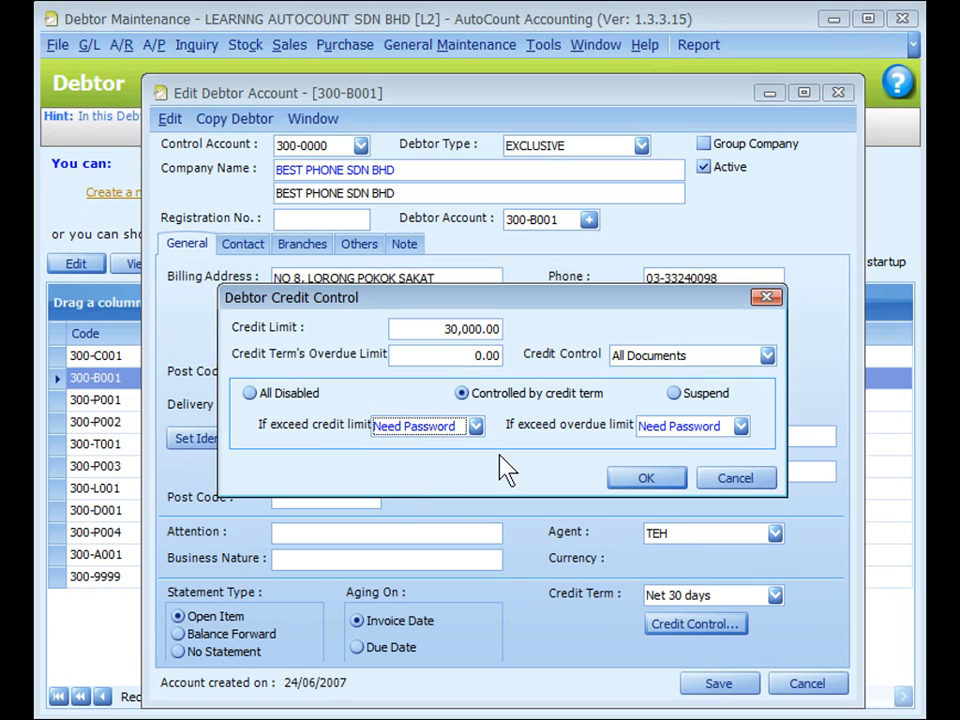
{"action": "left_click", "coordinate": [740, 426]}
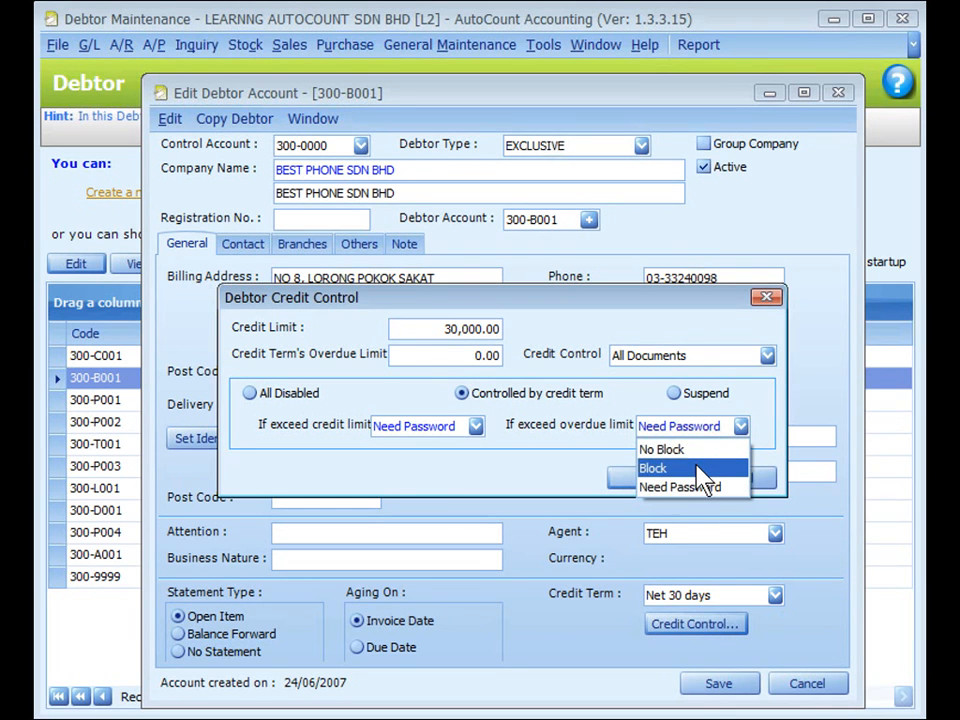
- Try the Suspend option with Credit Control set to Individual Document, and exit the debtor's credit control settings without changes
{"action": "left_click", "coordinate": [675, 393]}
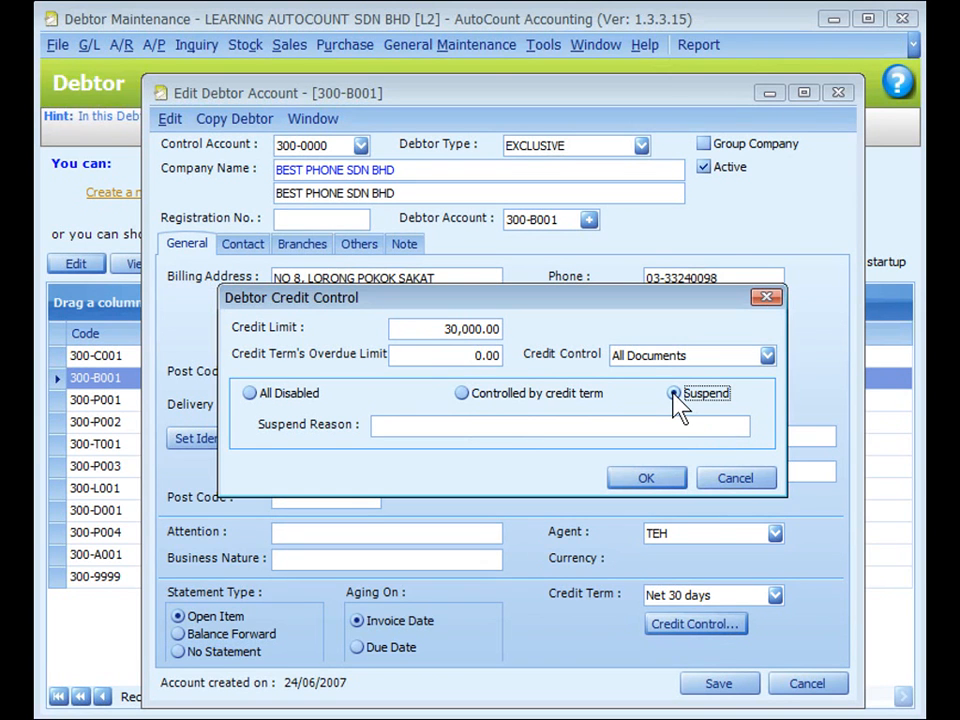
{"action": "left_click", "coordinate": [531, 426]}
{"action": "left_click", "coordinate": [765, 360]}
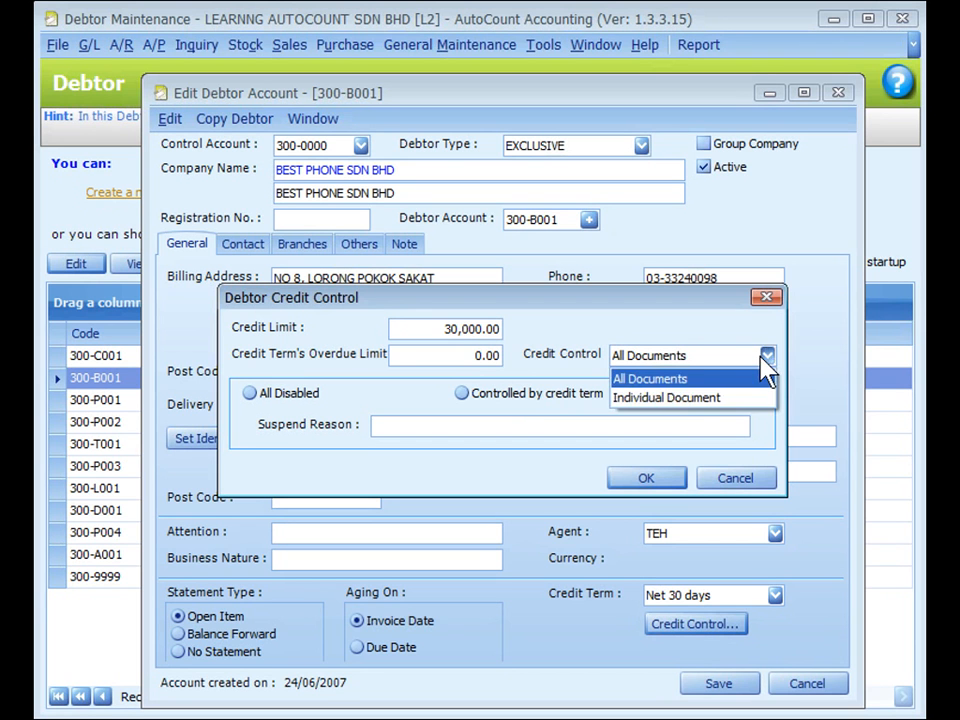
{"action": "left_click", "coordinate": [698, 400]}
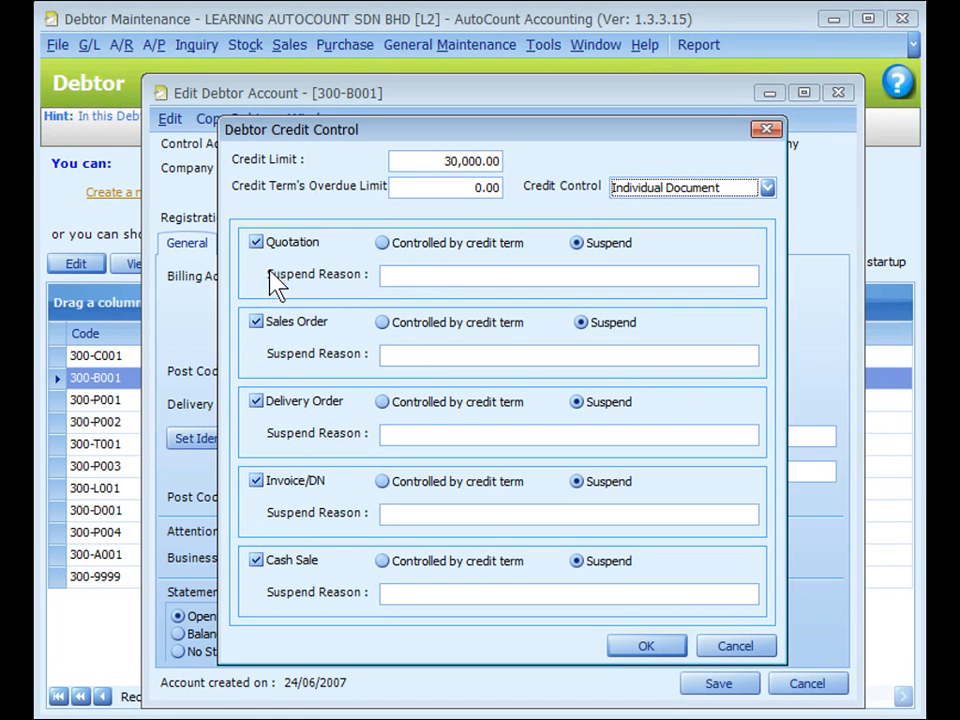
{"action": "left_click", "coordinate": [670, 646]}
{"action": "left_click", "coordinate": [690, 624]}
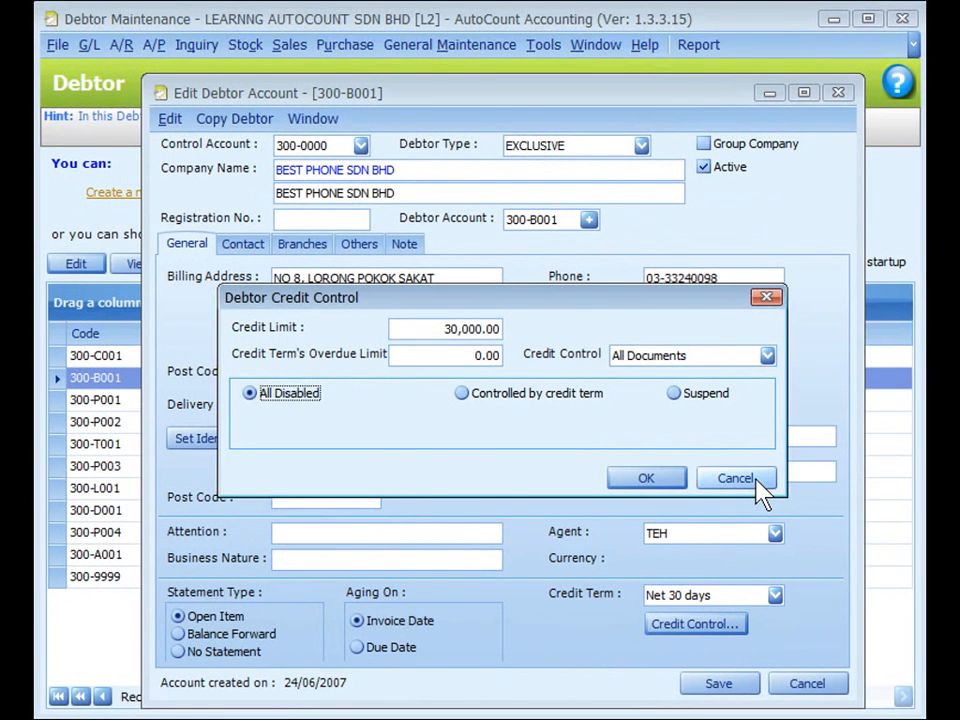
{"action": "left_click", "coordinate": [735, 478]}
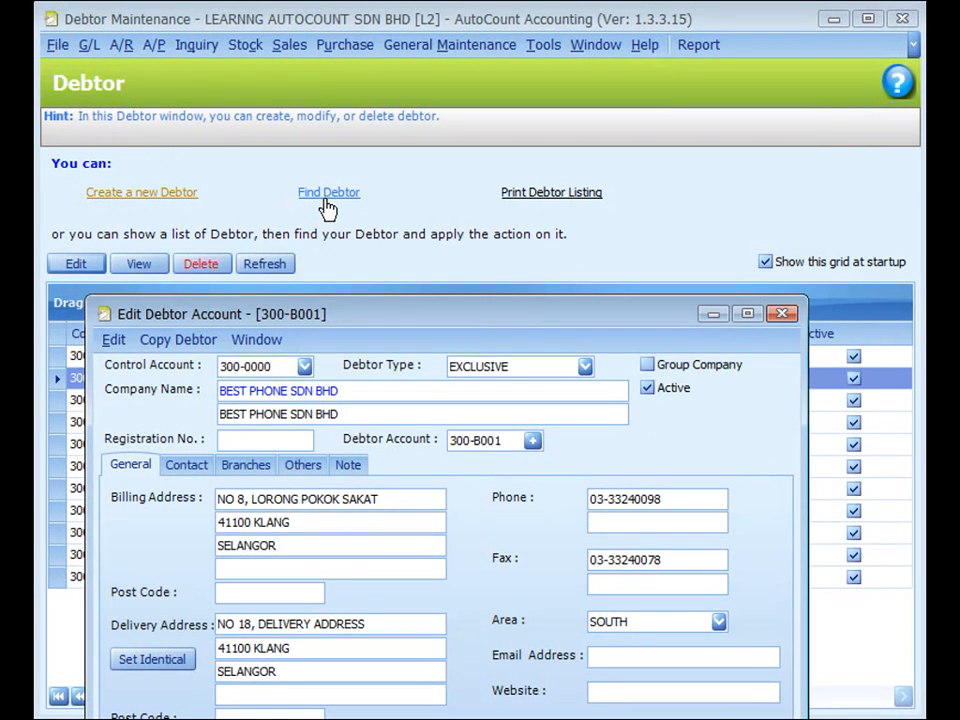
- Search all debtors, mark Best Phone Sdn Bhd, Phone 2 U Marketing and Phone Home Trading, and open credit control for them
{"action": "left_click", "coordinate": [326, 203]}
{"action": "left_click", "coordinate": [678, 162]}
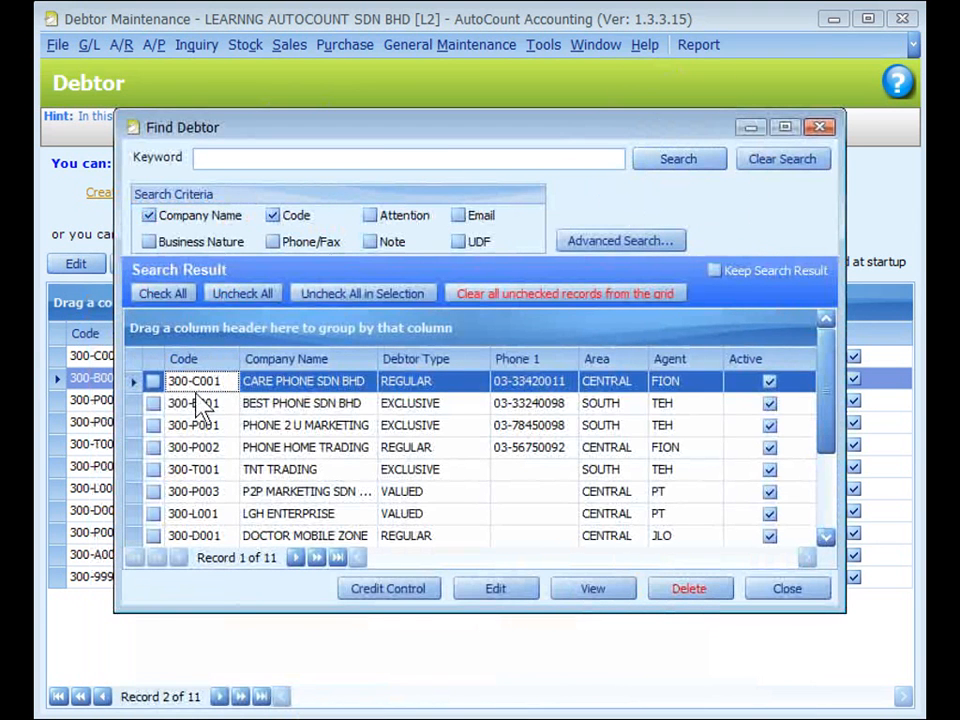
{"action": "left_click", "coordinate": [153, 403]}
{"action": "left_click", "coordinate": [153, 425]}
{"action": "left_click", "coordinate": [153, 447]}
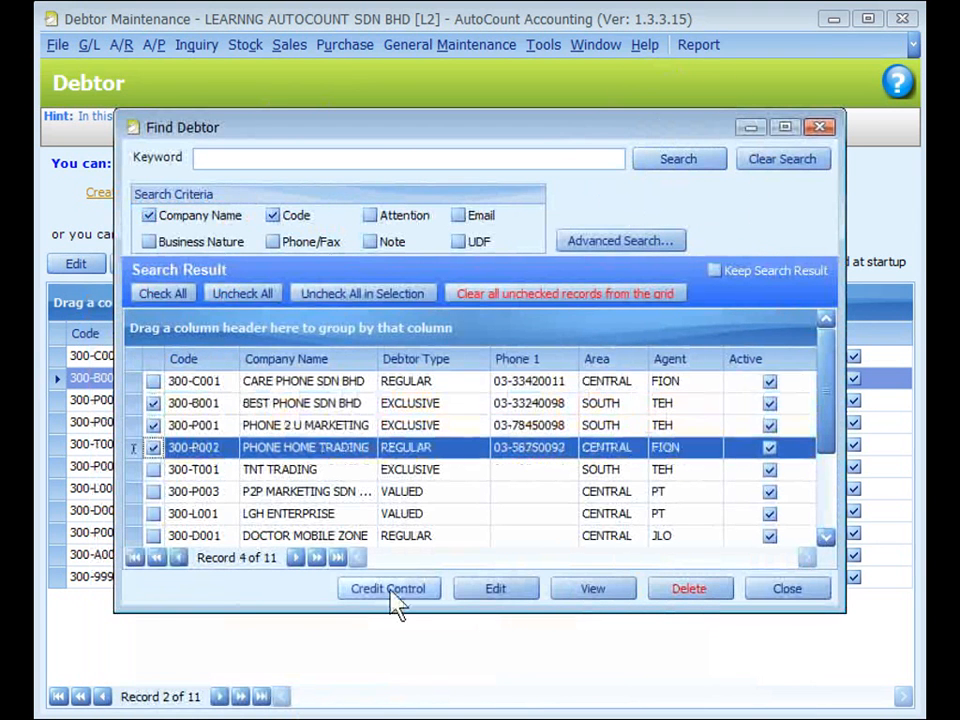
{"action": "left_click", "coordinate": [390, 592]}
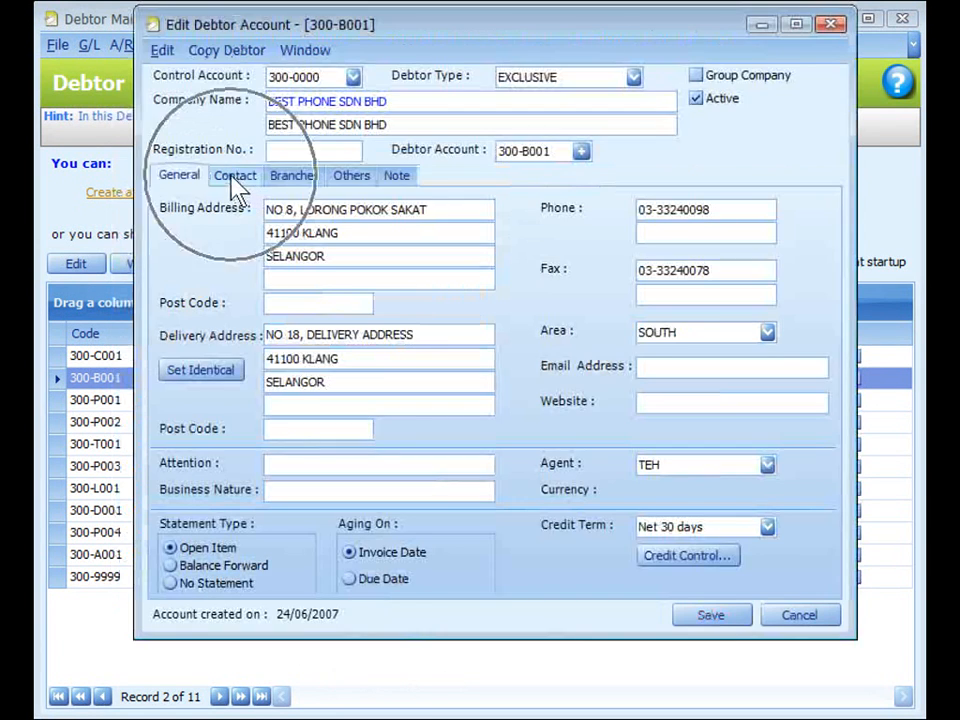
- Examine the Best Phone Sdn Bhd debtor's contact and branch records, including the entry forms for adding a new contact and a new branch
{"action": "left_click", "coordinate": [235, 178]}
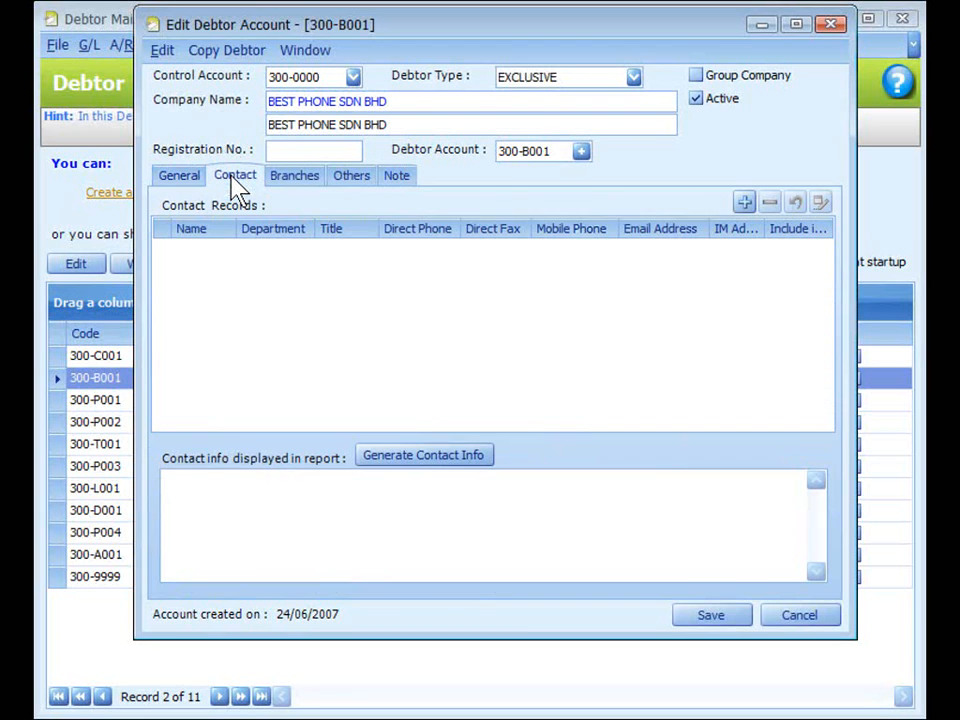
{"action": "left_click", "coordinate": [744, 206]}
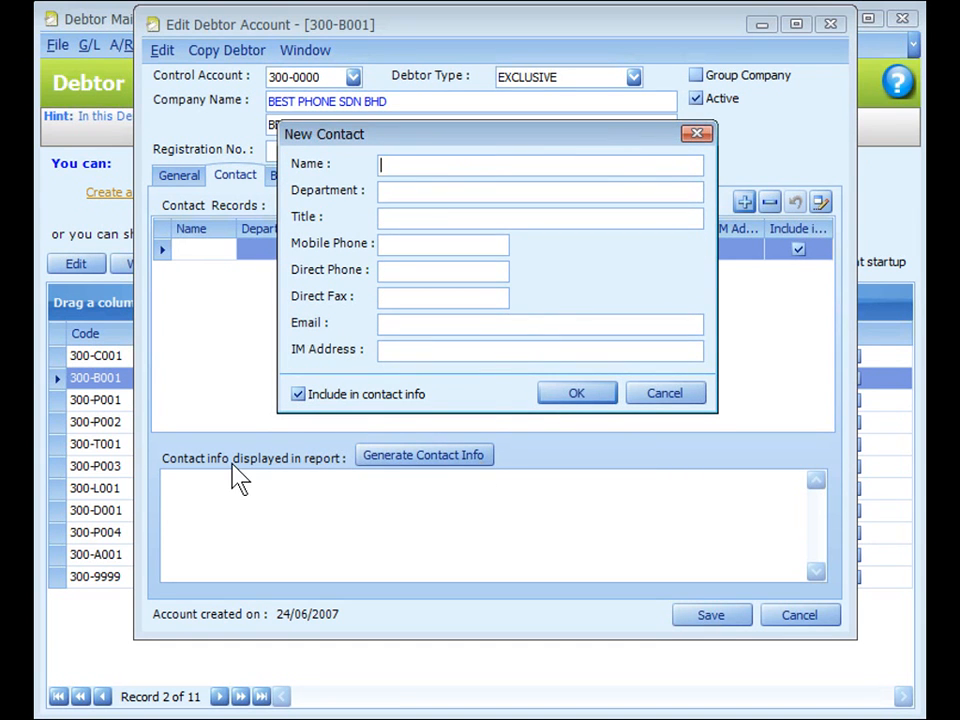
{"action": "left_click", "coordinate": [330, 465]}
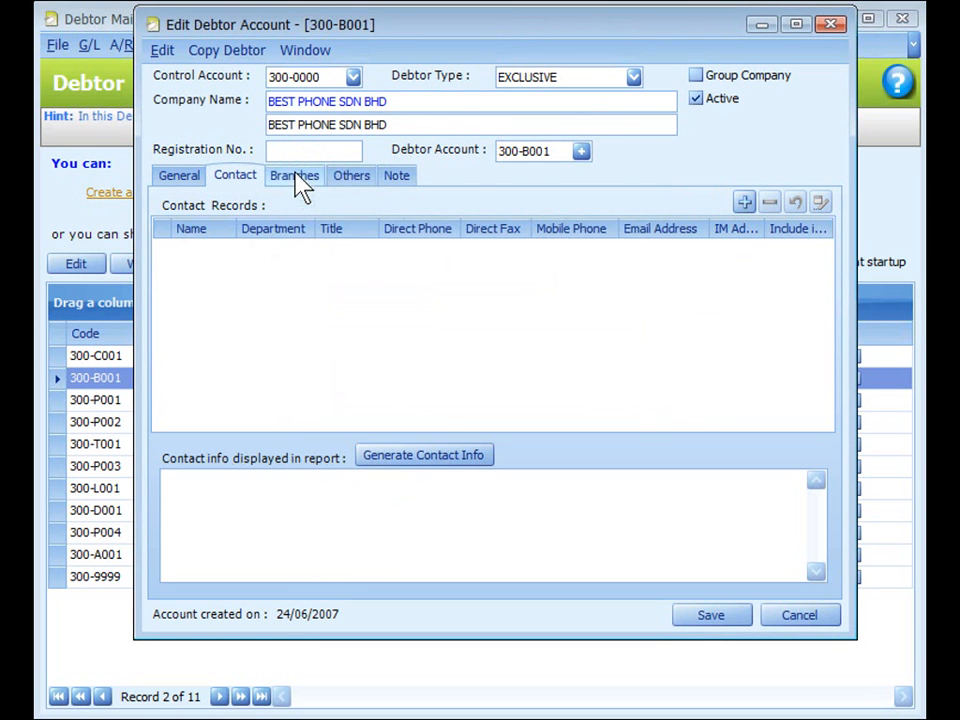
{"action": "left_click", "coordinate": [297, 177]}
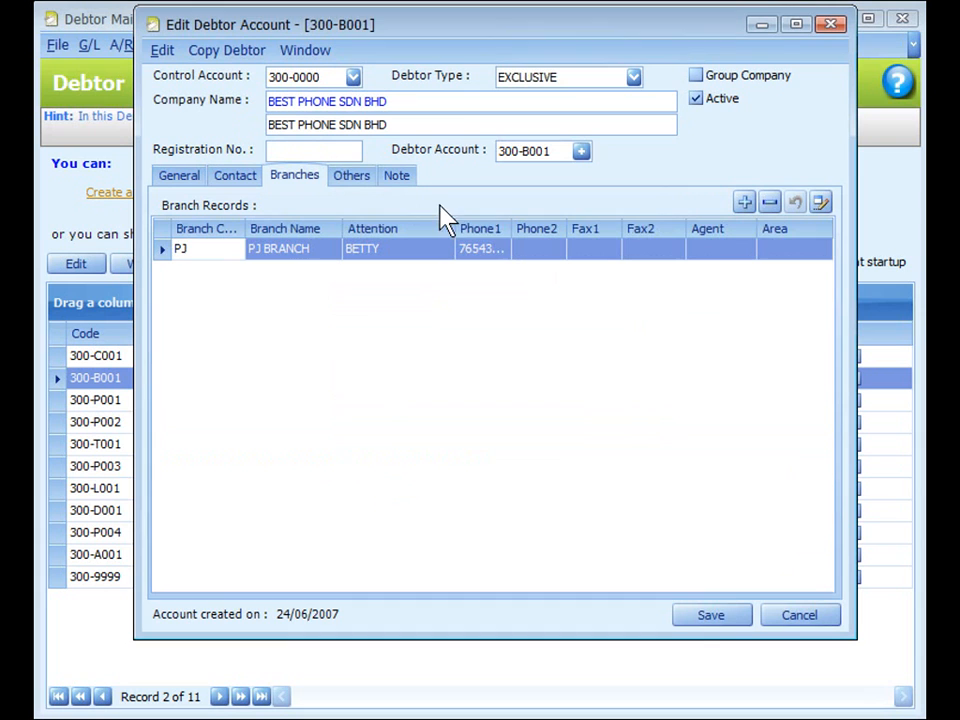
{"action": "left_click", "coordinate": [746, 208]}
- Examine the debtor's other settings: tax exemption expired date, discount percent, price category and the available account groups
{"action": "left_click", "coordinate": [349, 189]}
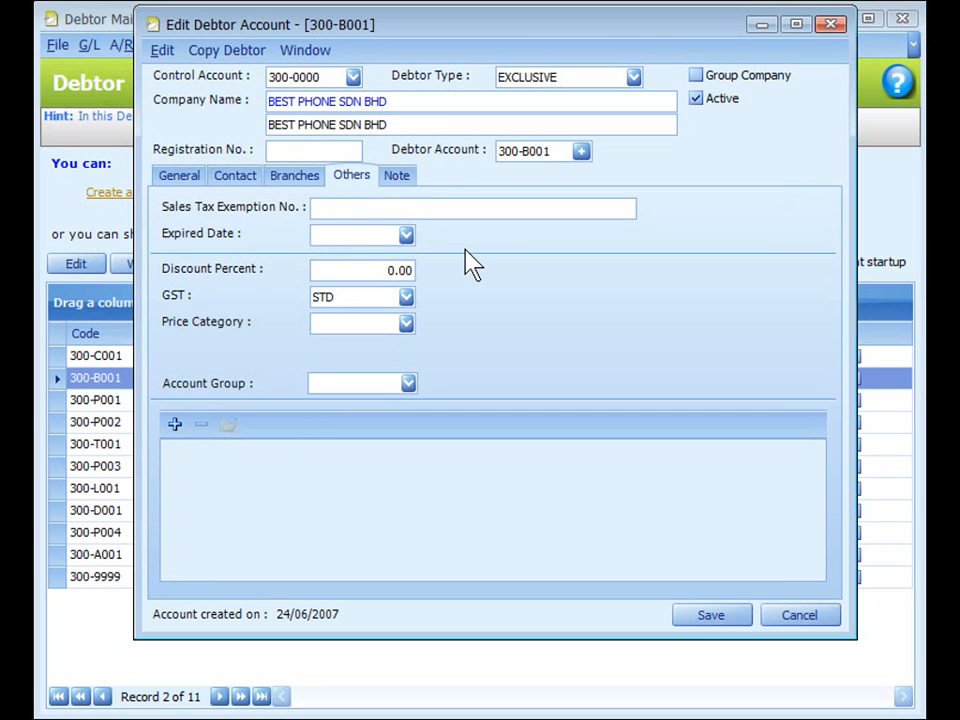
{"action": "left_click", "coordinate": [357, 237]}
{"action": "left_click", "coordinate": [352, 268]}
{"action": "left_click", "coordinate": [350, 318]}
{"action": "left_click", "coordinate": [408, 384]}
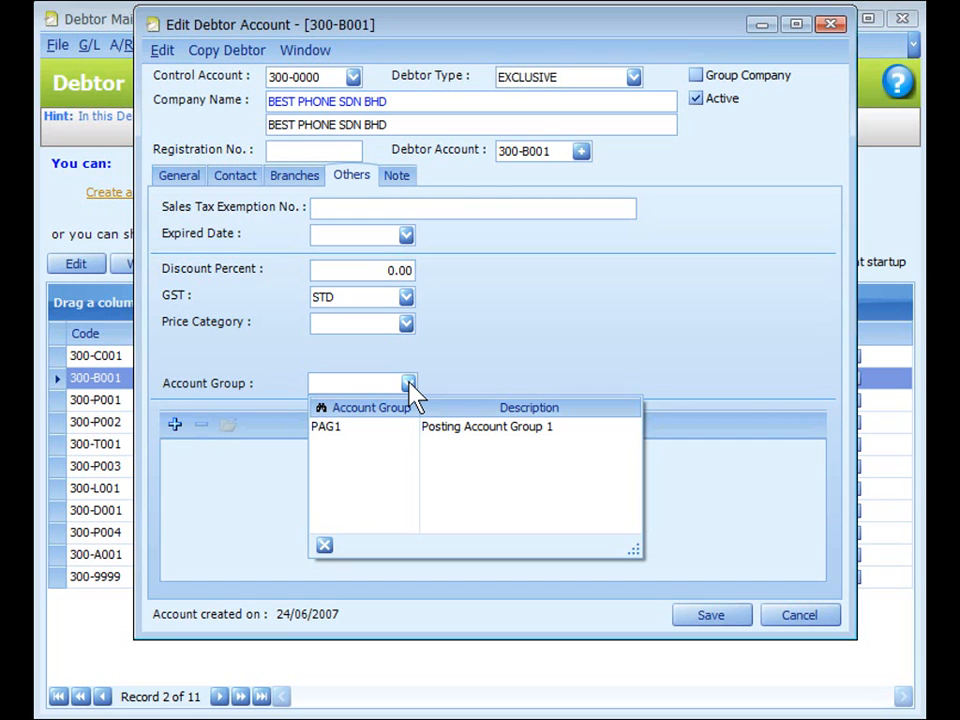
- Open the file selection for adding an external link to the debtor, and leave it without choosing a file
{"action": "left_click", "coordinate": [175, 425]}
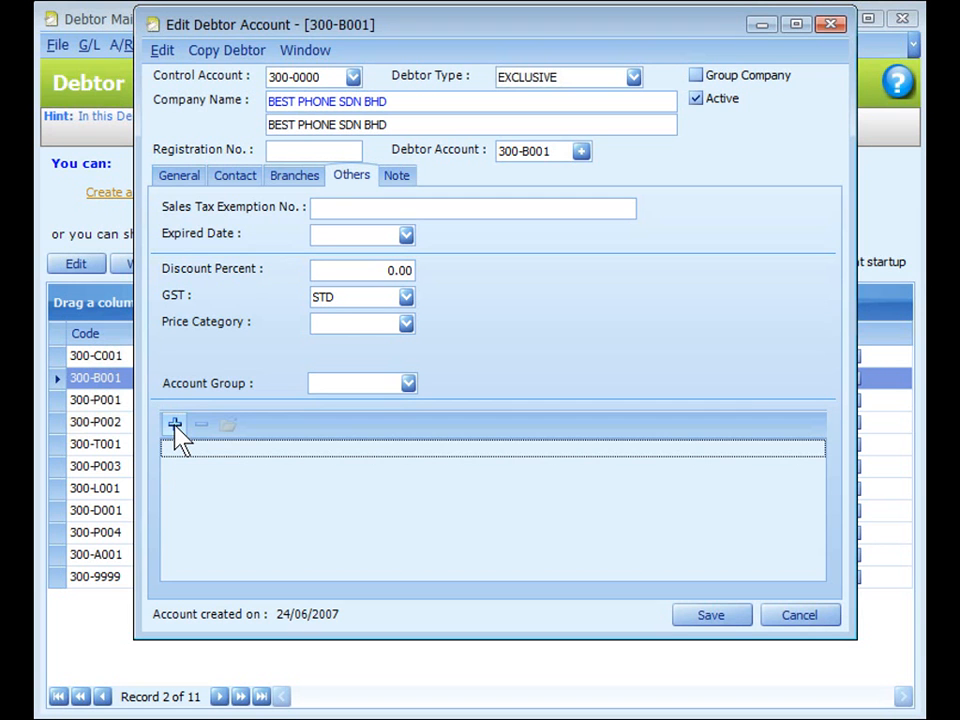
{"action": "left_click", "coordinate": [175, 420]}
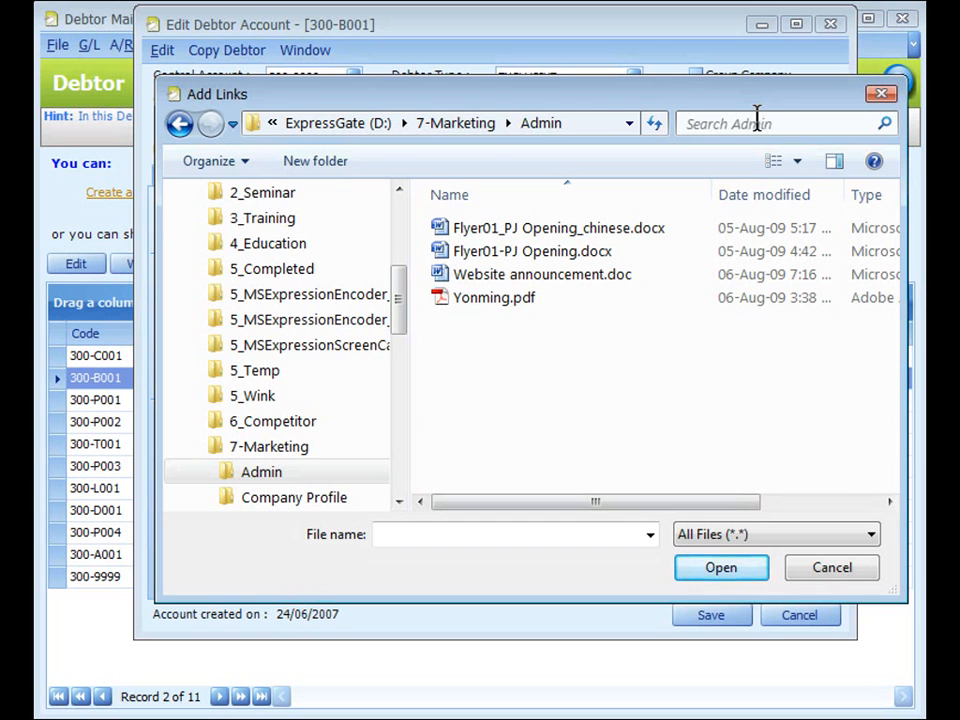
{"action": "key", "text": "Escape"}
- Review the debtor's note area and the program's Invoicing options, and save the Best Phone Sdn Bhd debtor account
{"action": "left_click", "coordinate": [403, 188]}
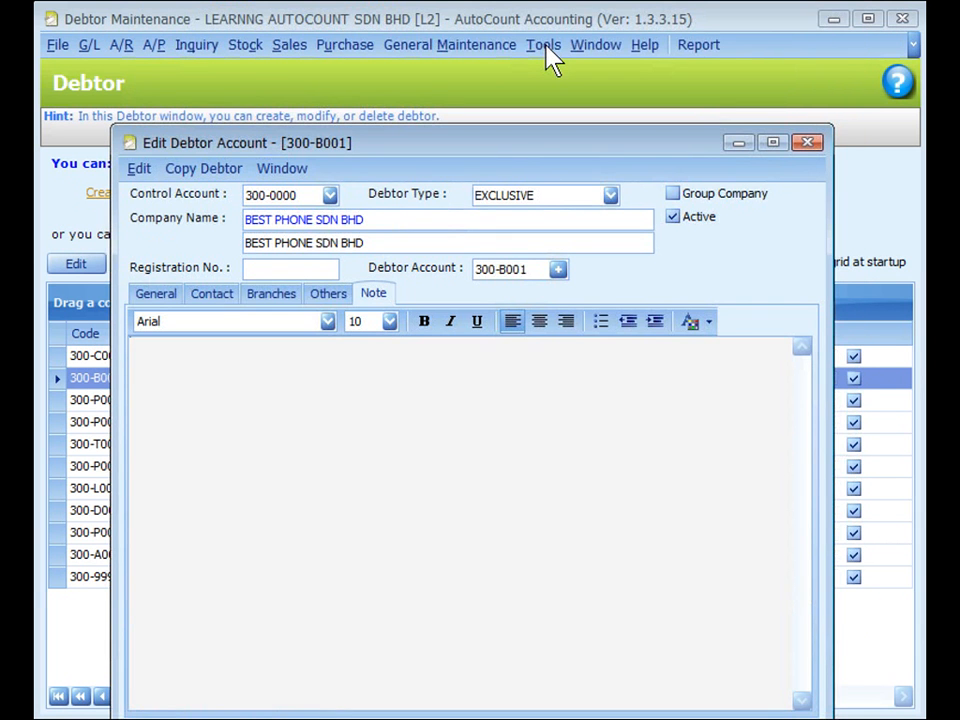
{"action": "left_click", "coordinate": [547, 47]}
{"action": "left_click", "coordinate": [587, 533]}
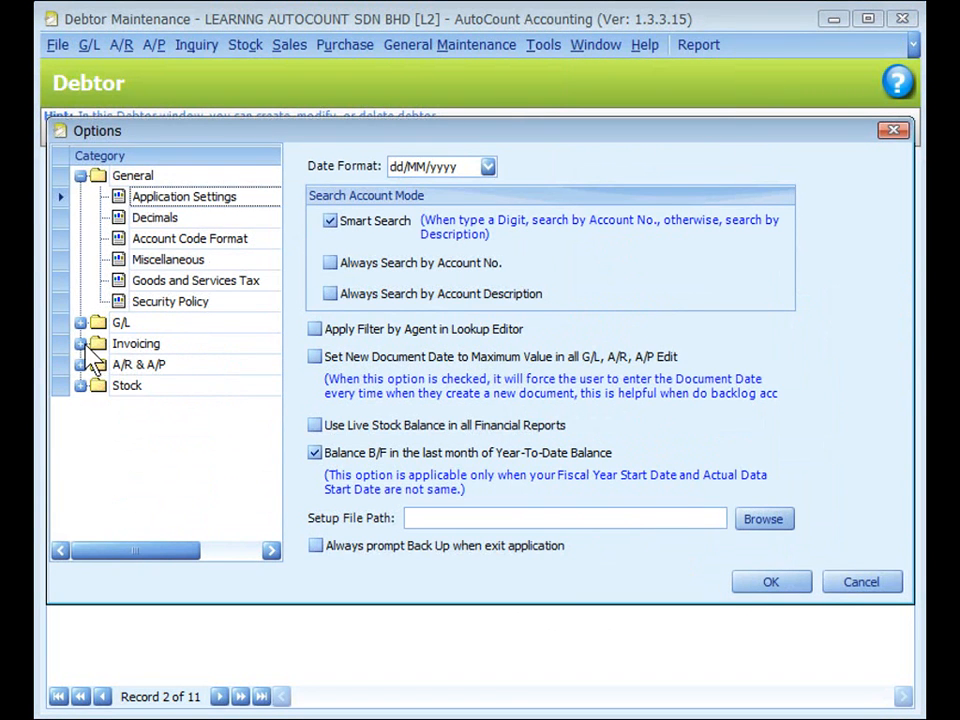
{"action": "left_click", "coordinate": [84, 346]}
{"action": "left_click", "coordinate": [145, 428]}
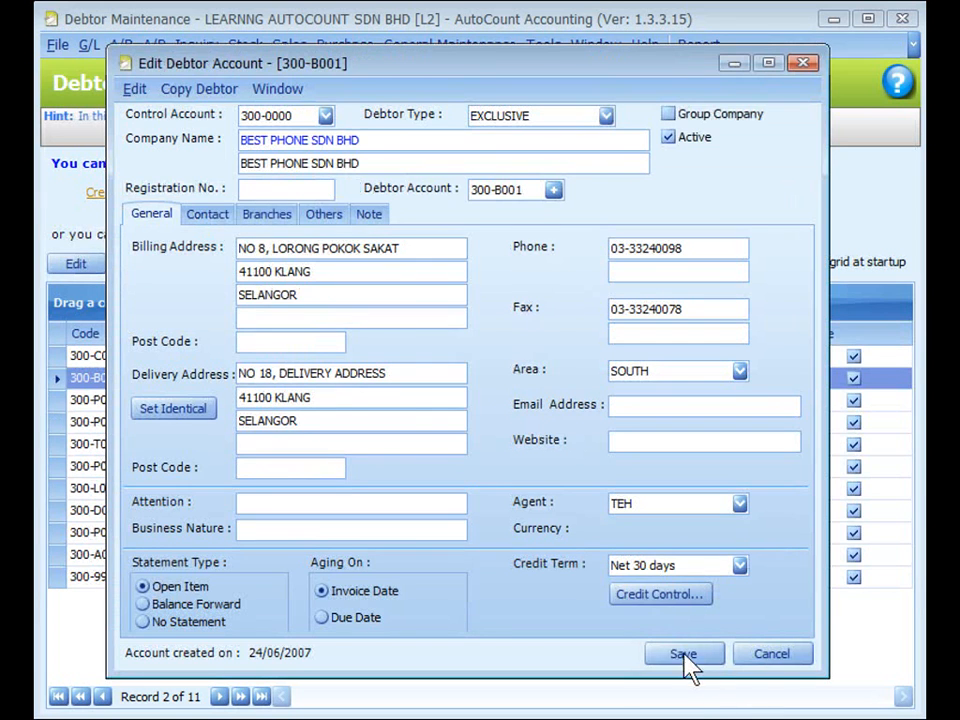
{"action": "left_click", "coordinate": [686, 660]}
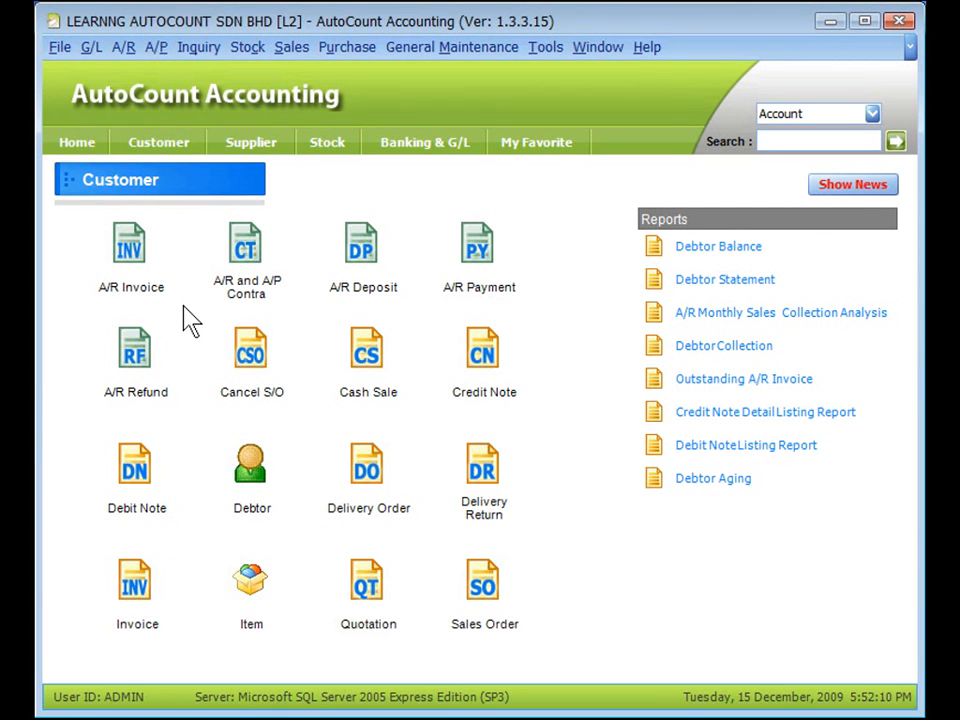
- Open a blank new debtor account from the debtor lookup of a new A/R invoice, and leave without saving
{"action": "left_click", "coordinate": [130, 242]}
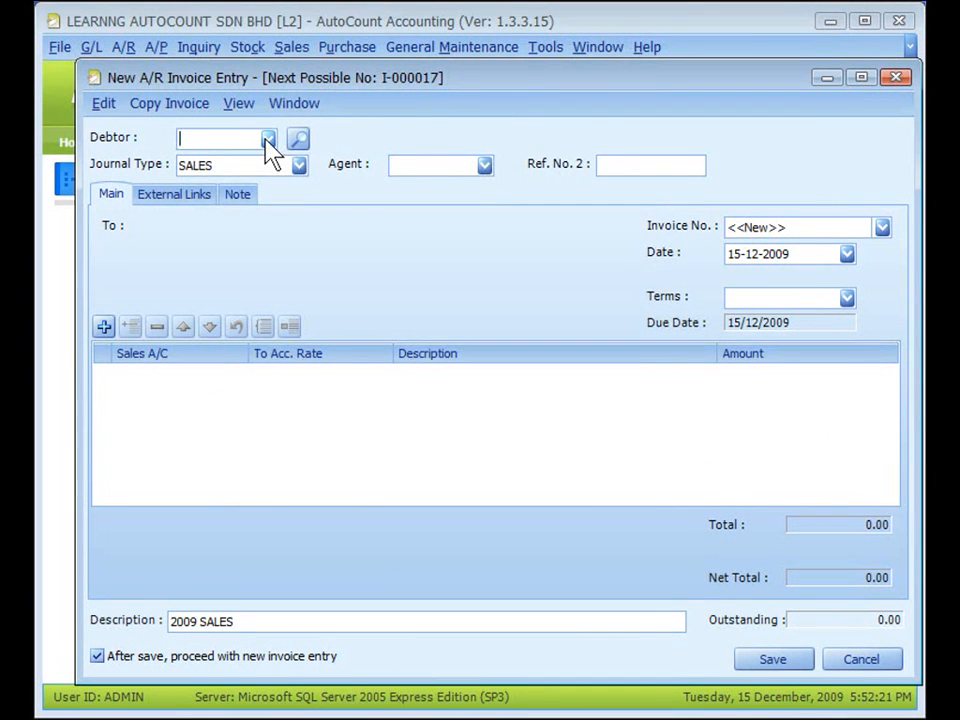
{"action": "left_click", "coordinate": [268, 140]}
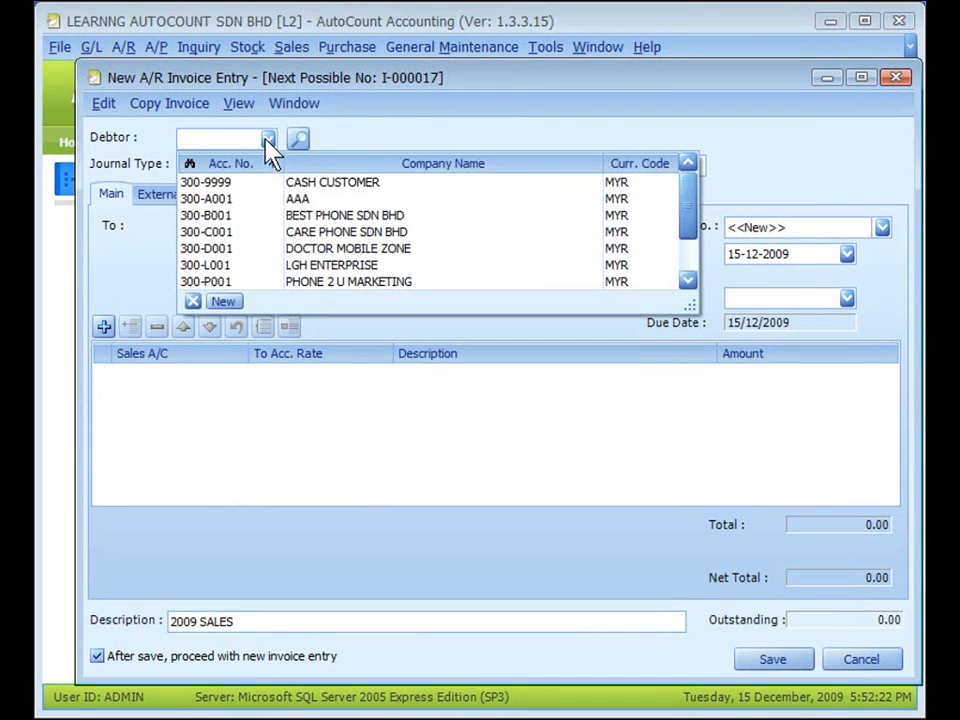
{"action": "left_click", "coordinate": [226, 301]}
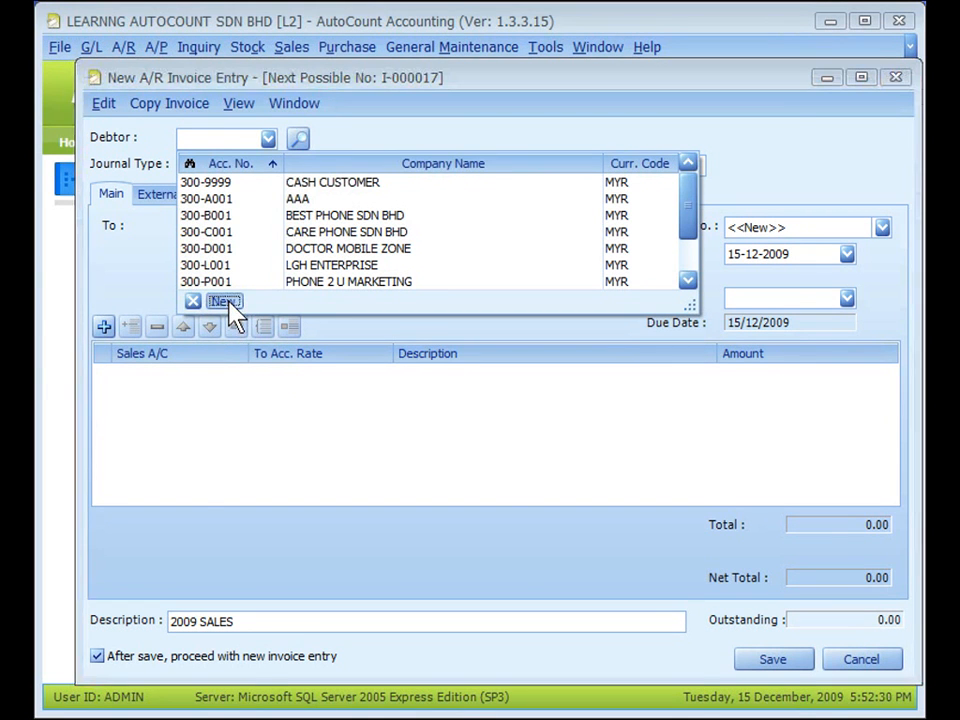
{"action": "left_click_drag", "start_coordinate": [372, 98], "coordinate": [411, 85]}
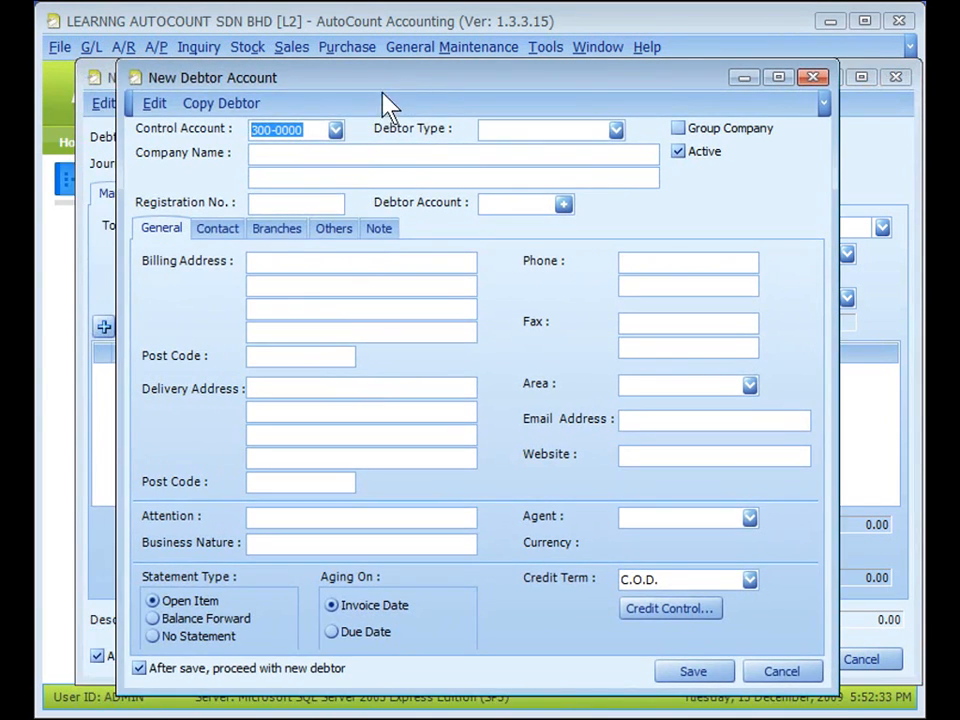
{"action": "key", "text": "Escape"}
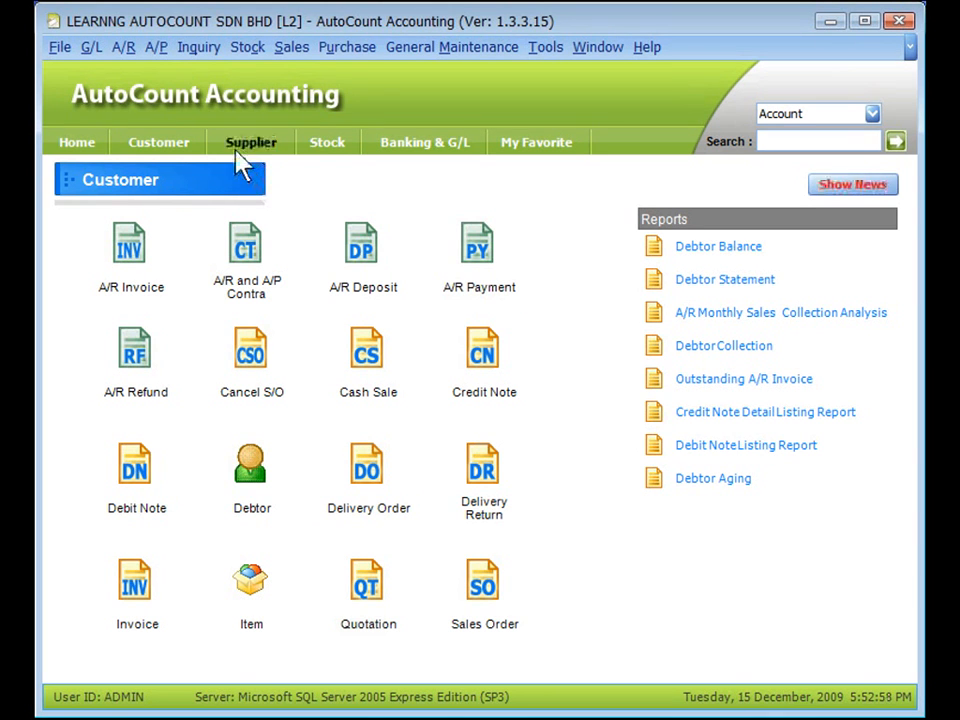
- View the available A/P functions, including Creditor Maintenance, and go to the Supplier page
{"action": "left_click", "coordinate": [158, 49]}
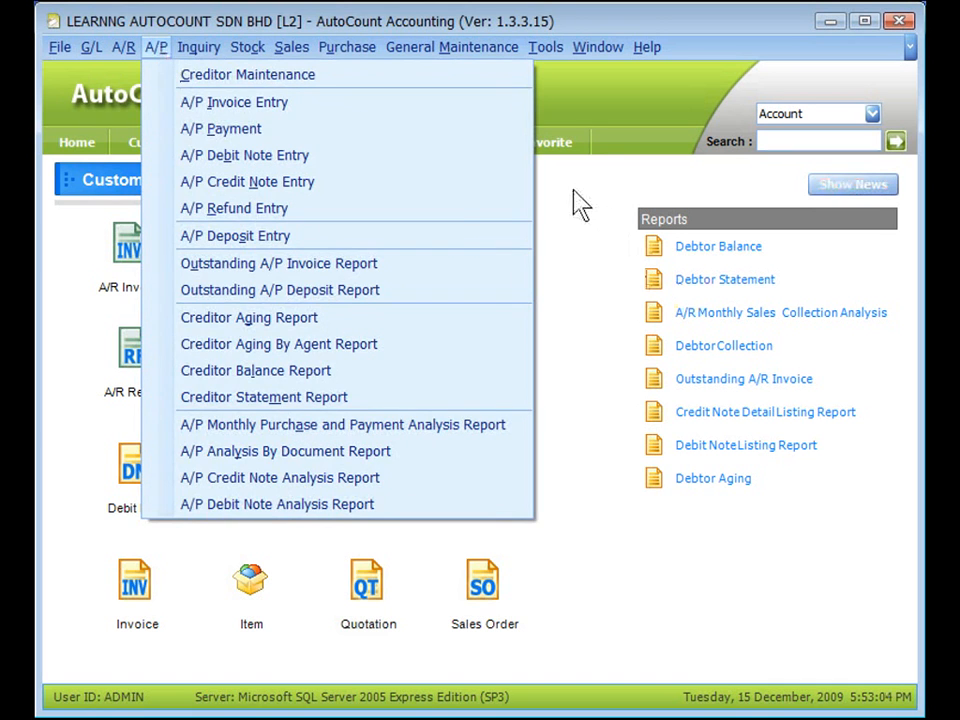
{"action": "left_click", "coordinate": [577, 190]}
{"action": "left_click", "coordinate": [250, 147]}
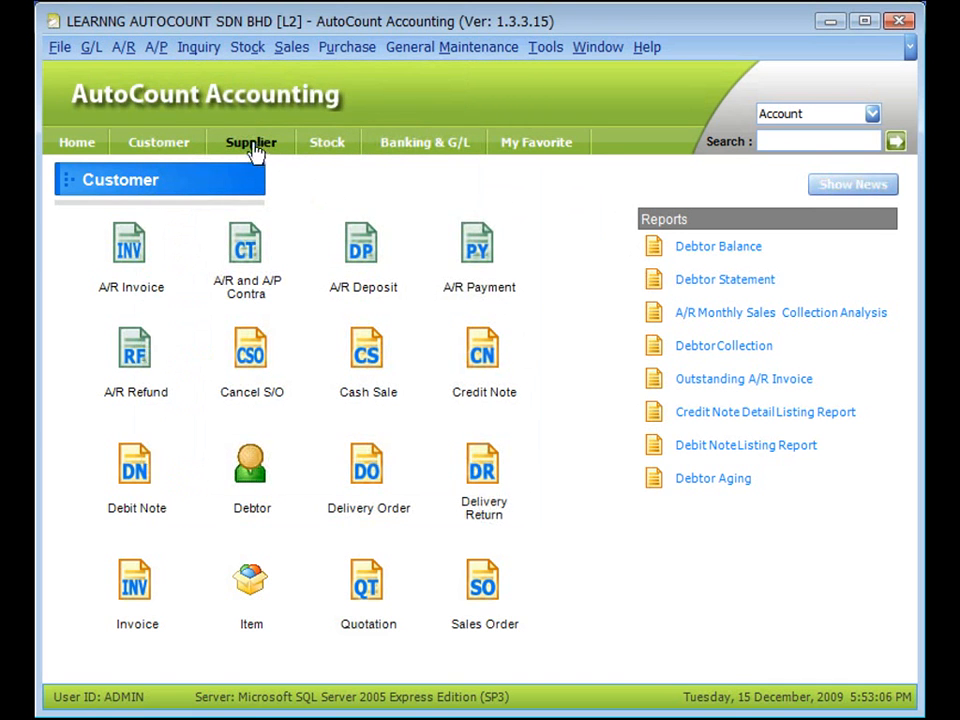